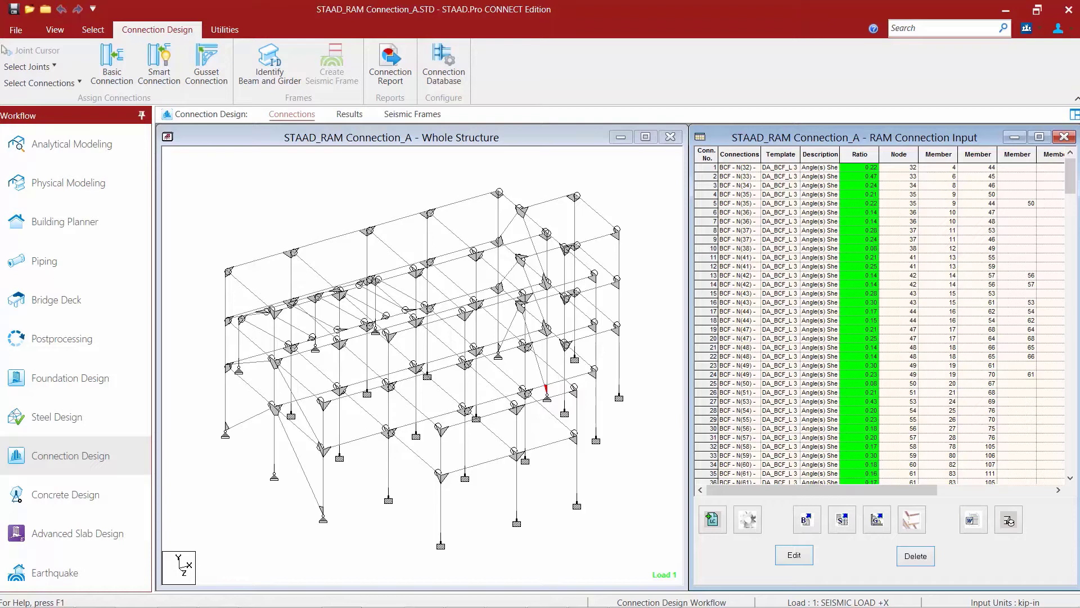
# Step: Clear the selection in the Whole Structure view and select all Beam Splice joints
pyautogui.click(311, 205)
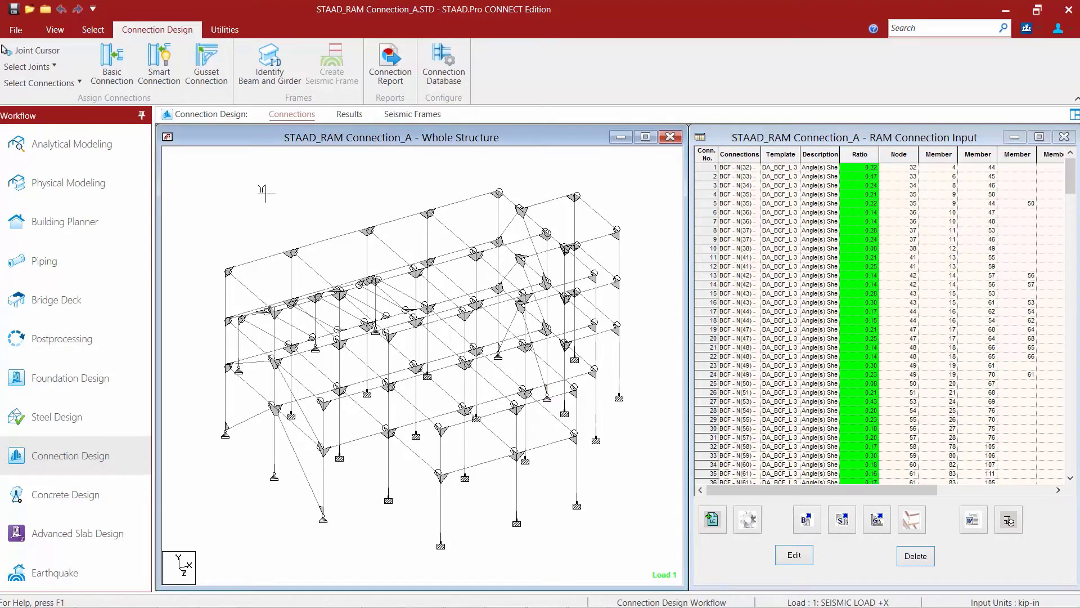
pyautogui.click(36, 68)
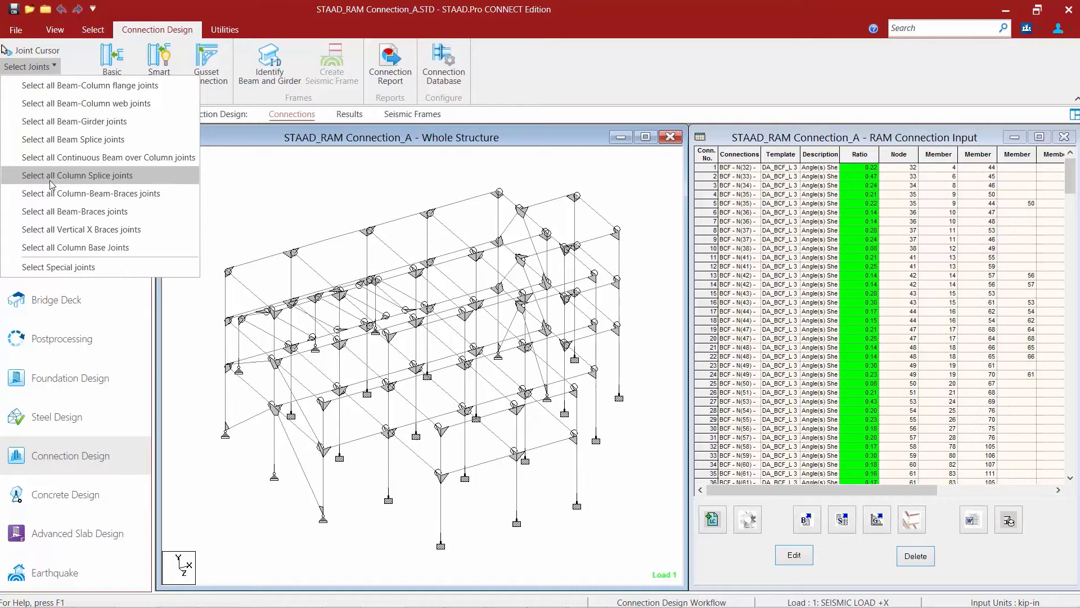
pyautogui.click(56, 140)
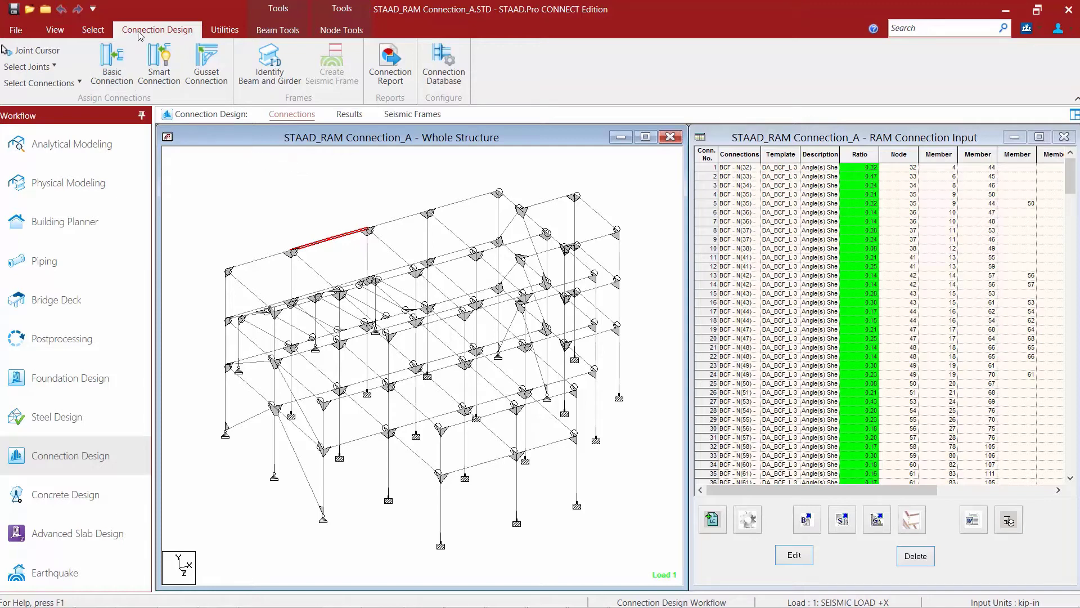
# Step: Start a Basic Connection assignment using the Single Plate BS connection type
pyautogui.click(115, 65)
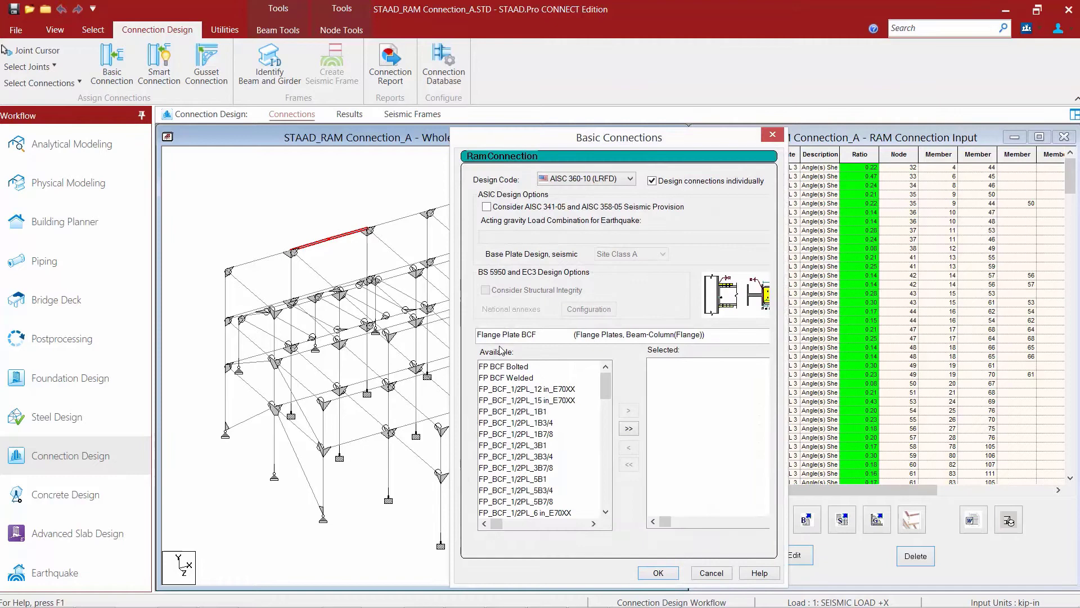
pyautogui.click(504, 336)
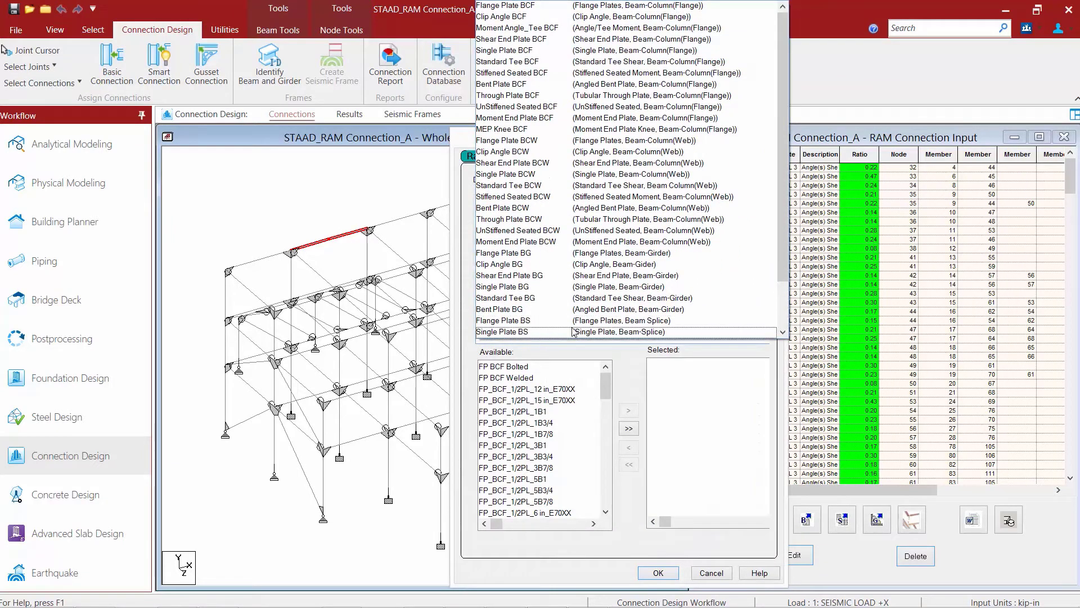
pyautogui.click(781, 320)
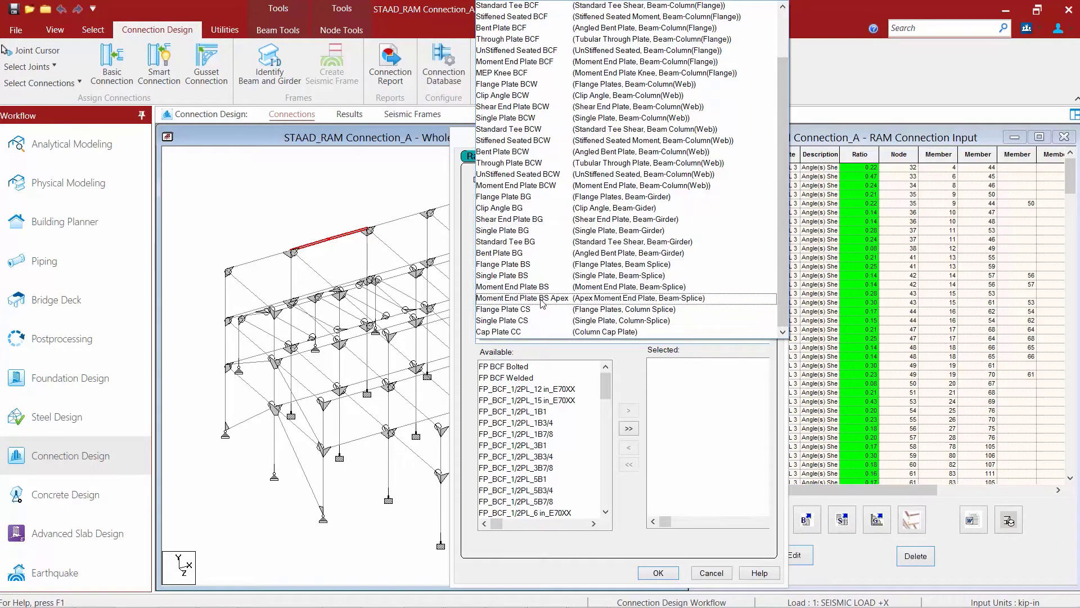
pyautogui.click(497, 277)
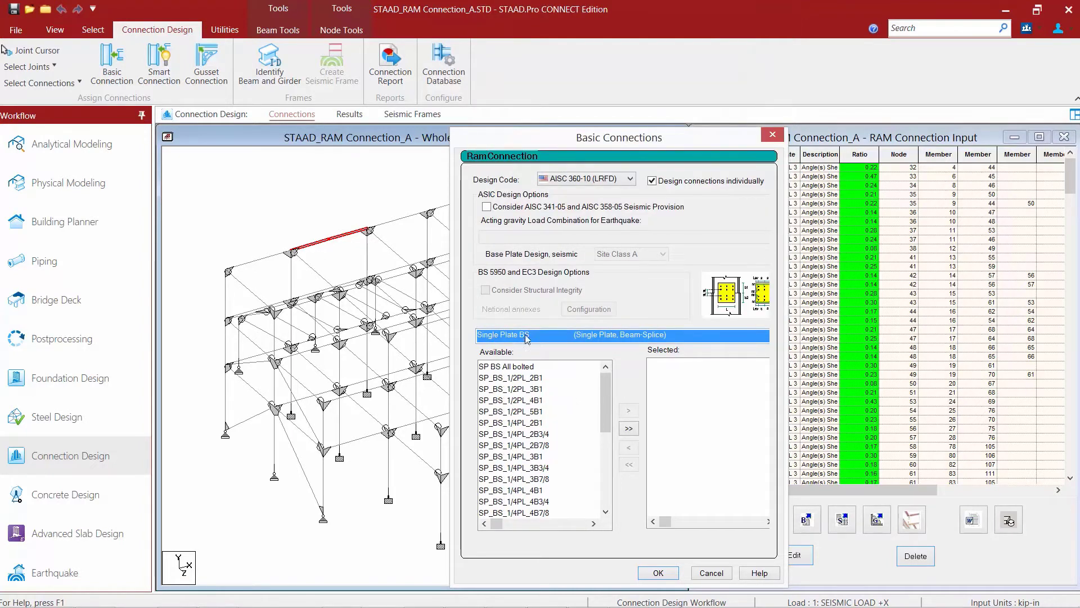
# Step: Pick eight SP_BS templates: 1/4PL and 3/8PL plates with 2 to 5 3/4-inch bolts
pyautogui.click(535, 434)
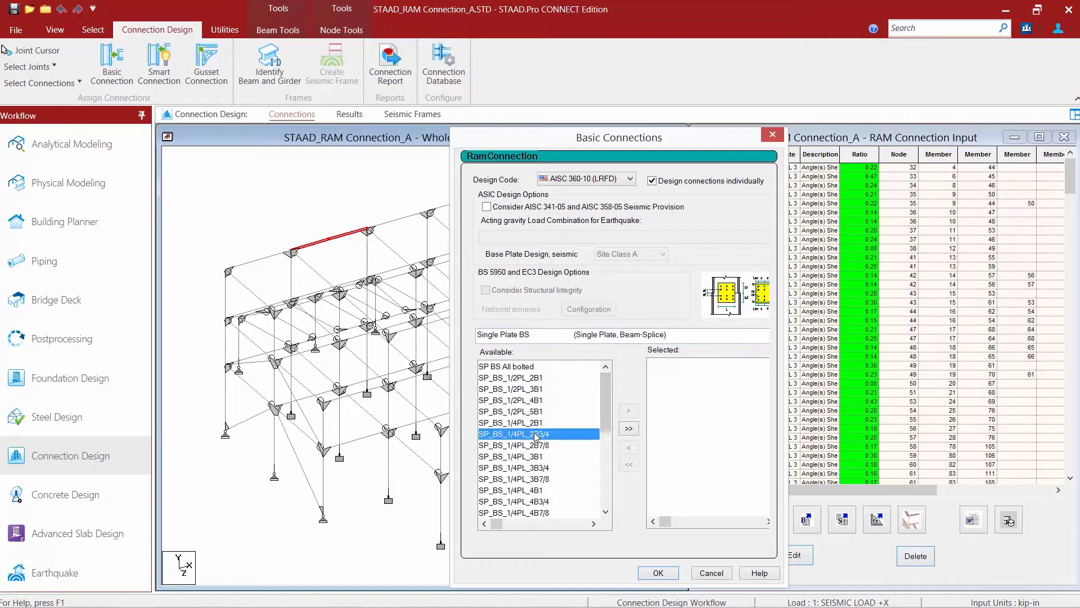
pyautogui.keyDown('ctrl'); pyautogui.click(529, 467); pyautogui.keyUp('ctrl')
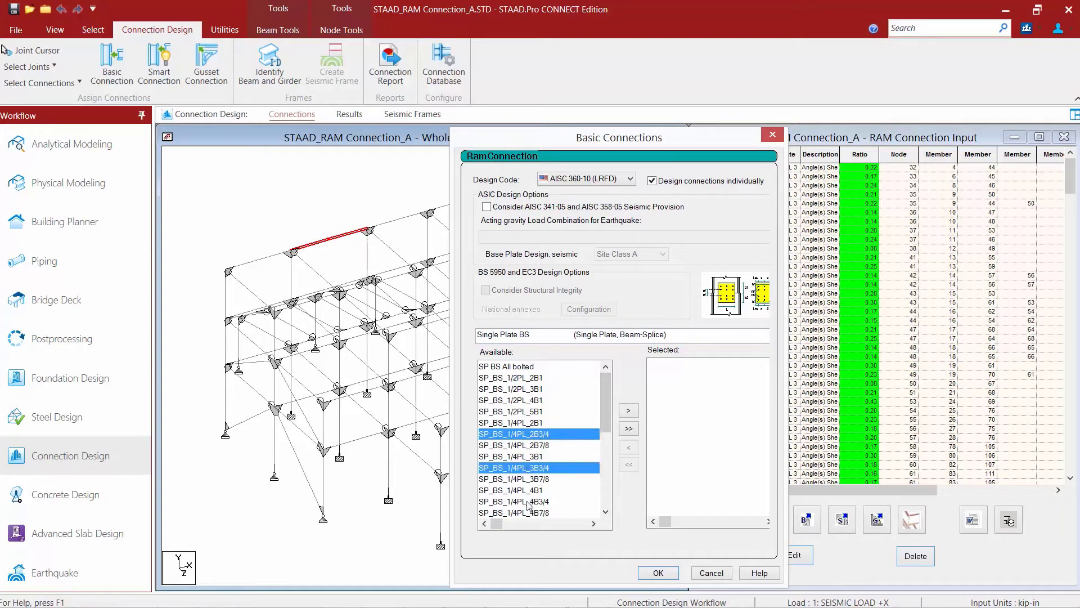
pyautogui.keyDown('ctrl'); pyautogui.click(529, 501); pyautogui.keyUp('ctrl')
pyautogui.moveTo(606, 424); pyautogui.dragTo(606, 473)
pyautogui.keyDown('ctrl'); pyautogui.click(540, 456); pyautogui.keyUp('ctrl')
pyautogui.keyDown('ctrl'); pyautogui.click(532, 490); pyautogui.keyUp('ctrl')
pyautogui.keyDown('ctrl'); pyautogui.click(531, 457); pyautogui.keyUp('ctrl')
pyautogui.keyDown('ctrl'); pyautogui.click(536, 490); pyautogui.keyUp('ctrl')
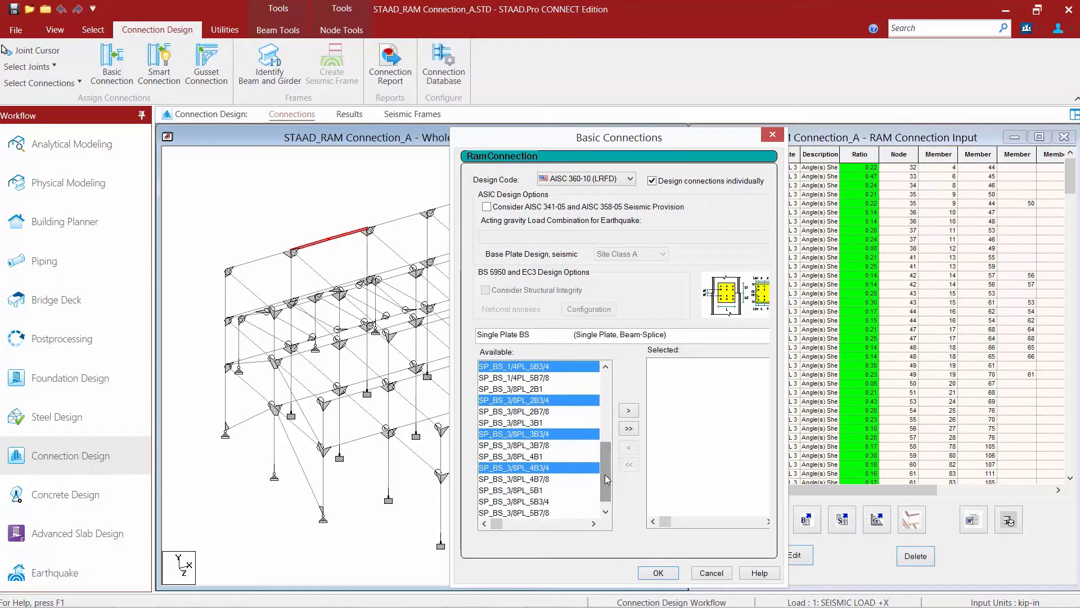
pyautogui.moveTo(605, 473); pyautogui.dragTo(606, 489)
pyautogui.keyDown('ctrl'); pyautogui.click(531, 490); pyautogui.keyUp('ctrl')
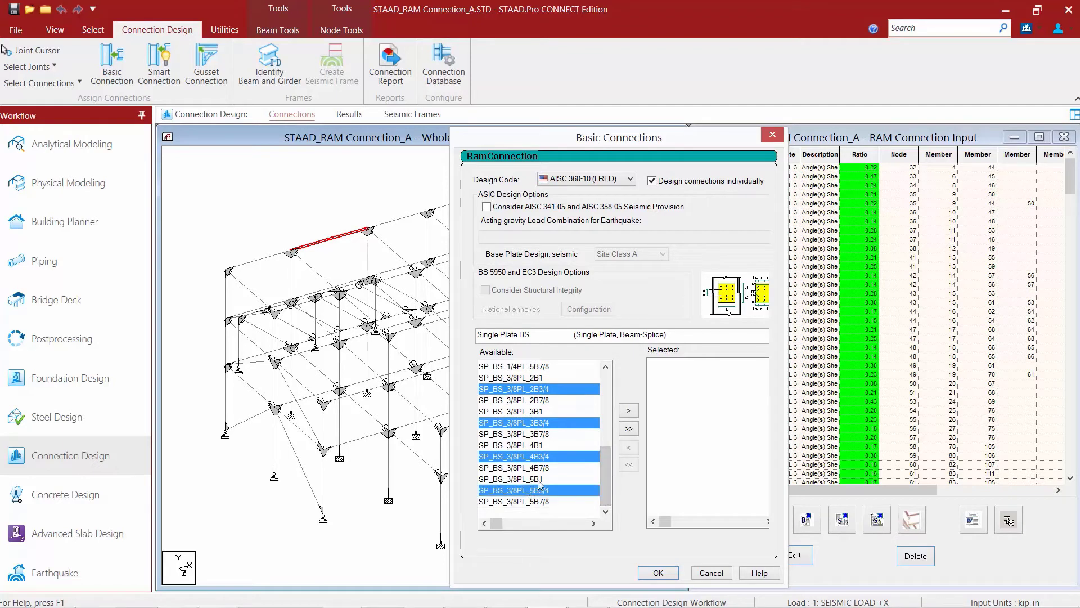
# Step: Move the eight templates to Selected, assign them, and close the node 98 validation
pyautogui.click(629, 410)
pyautogui.click(653, 575)
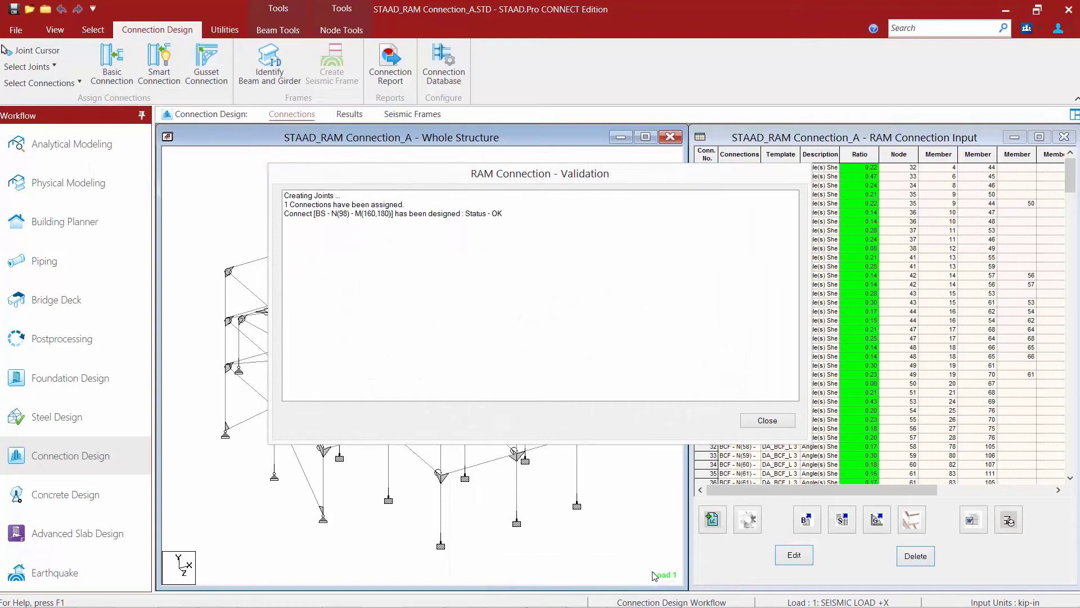
pyautogui.click(767, 422)
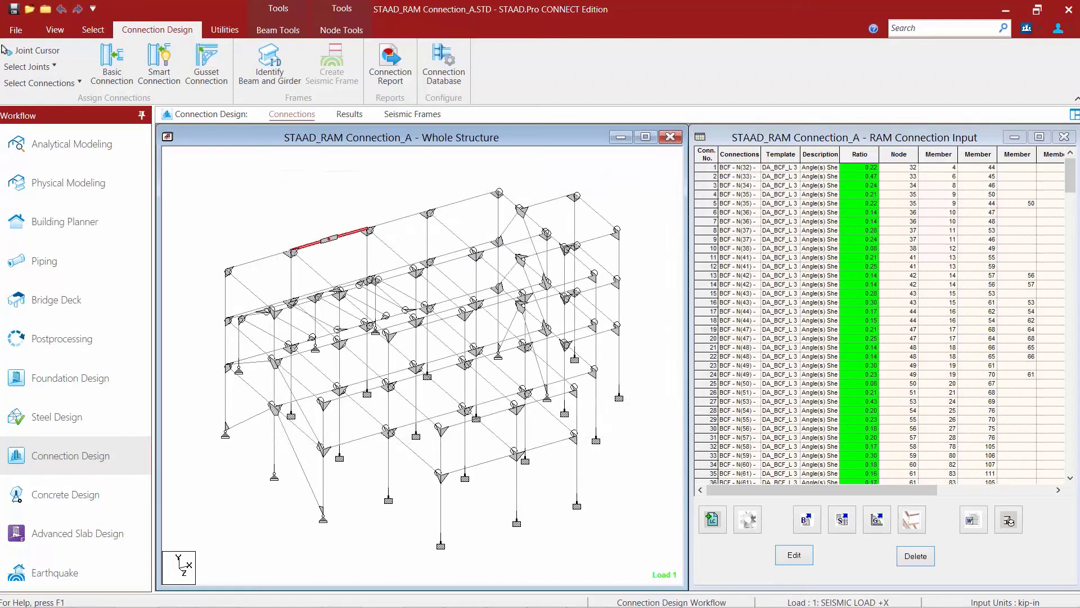
# Step: Start another Basic Connection assignment using the Flange Plate BS type
pyautogui.moveTo(1071, 175); pyautogui.dragTo(1068, 467)
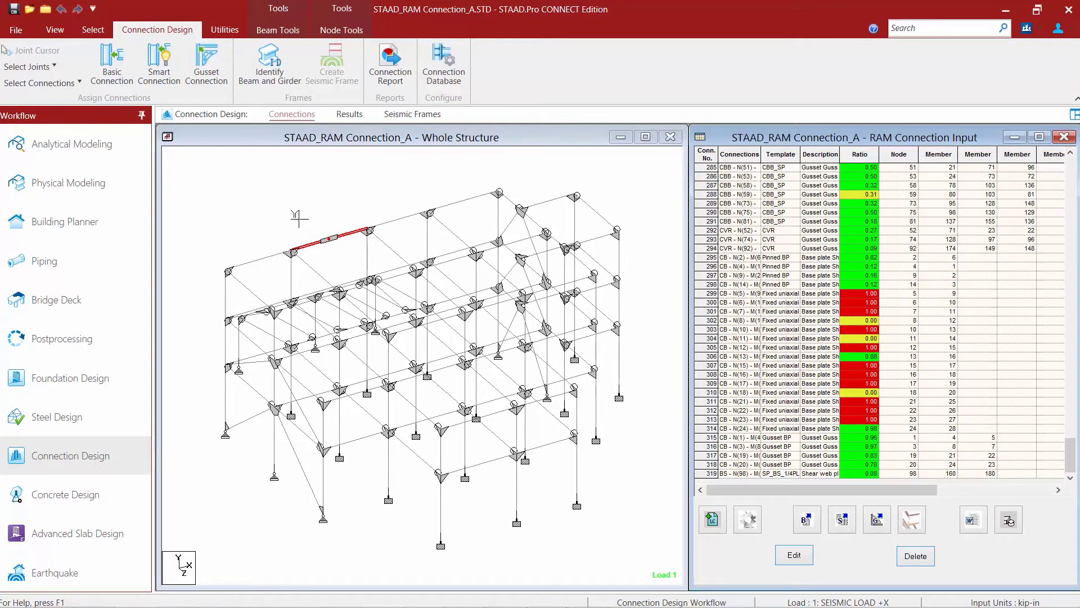
pyautogui.click(116, 61)
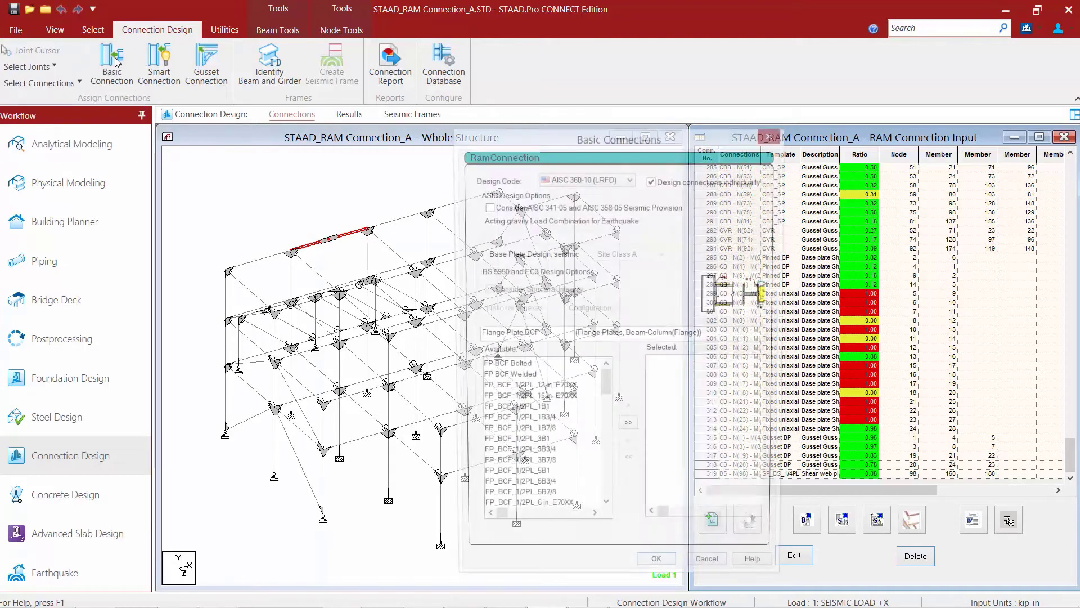
pyautogui.click(491, 336)
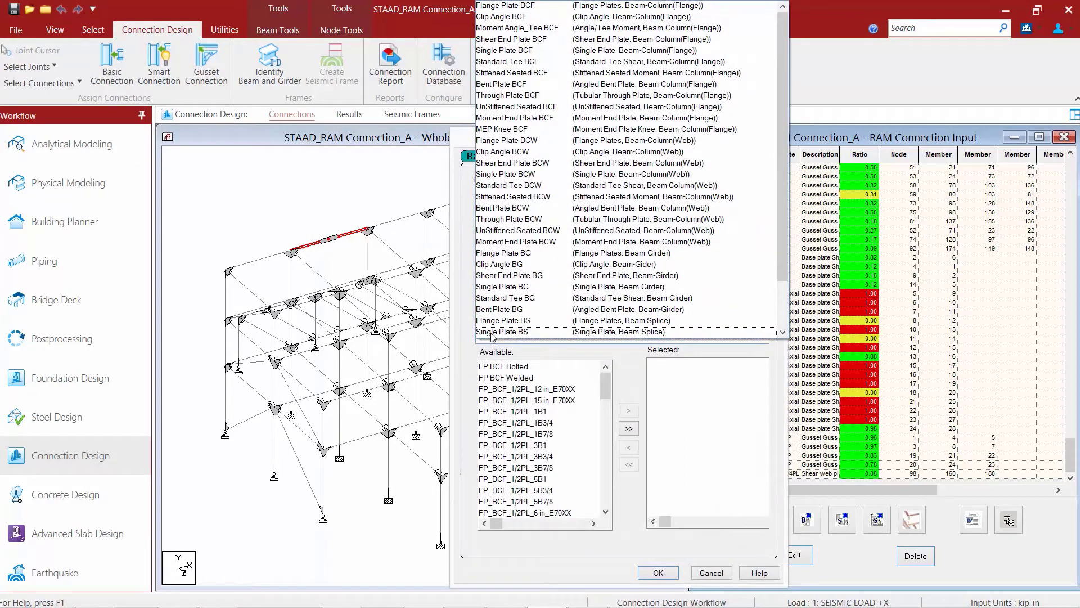
pyautogui.click(508, 322)
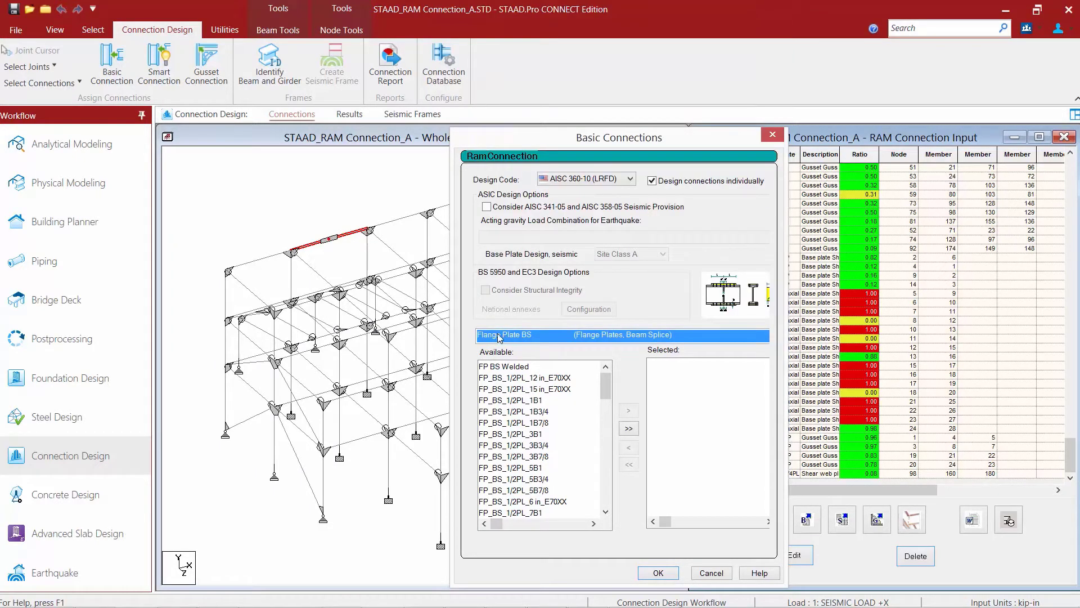
# Step: Pick the FP_BS 1/2PL and 1PL templates with 1, 3, 5 and 7 3/4-inch bolts
pyautogui.click(527, 412)
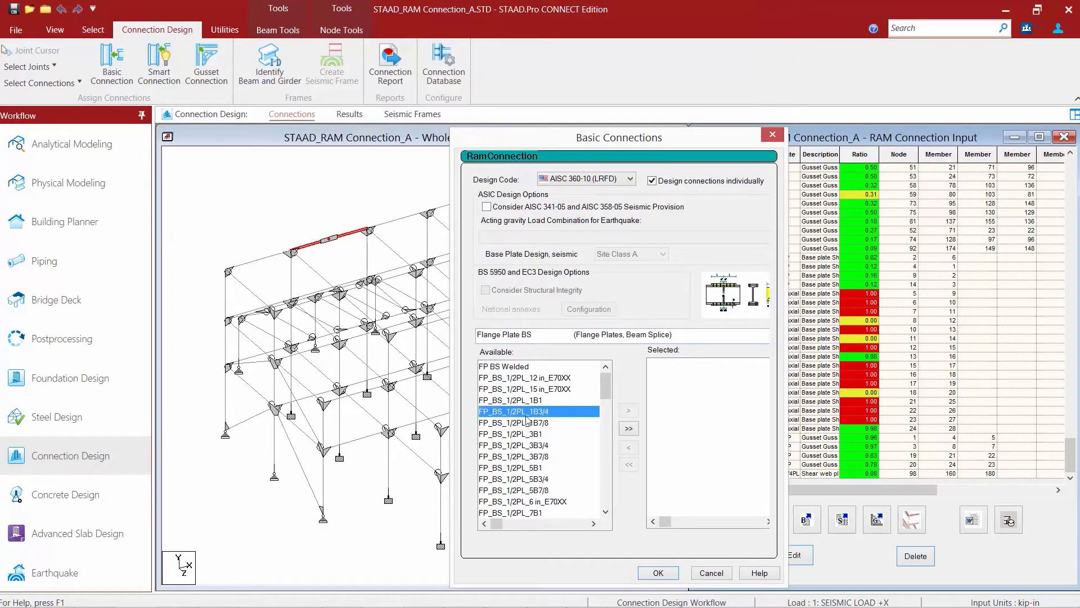
pyautogui.keyDown('ctrl'); pyautogui.click(529, 445); pyautogui.keyUp('ctrl')
pyautogui.keyDown('ctrl'); pyautogui.click(529, 479); pyautogui.keyUp('ctrl')
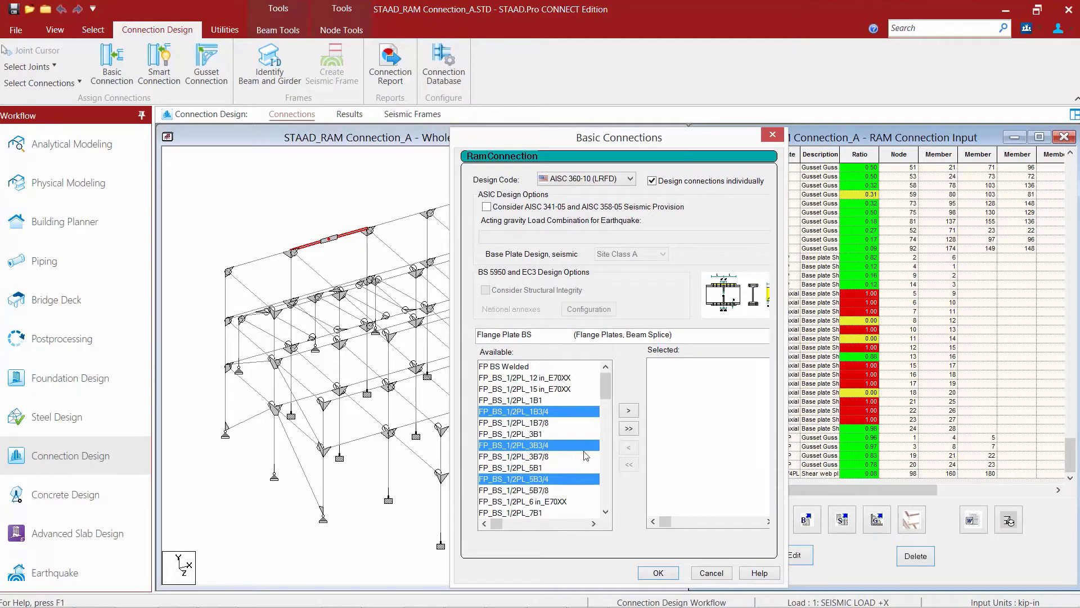
pyautogui.moveTo(607, 389); pyautogui.dragTo(608, 414)
pyautogui.keyDown('ctrl'); pyautogui.click(543, 428); pyautogui.keyUp('ctrl')
pyautogui.keyDown('ctrl'); pyautogui.click(530, 445); pyautogui.keyUp('ctrl')
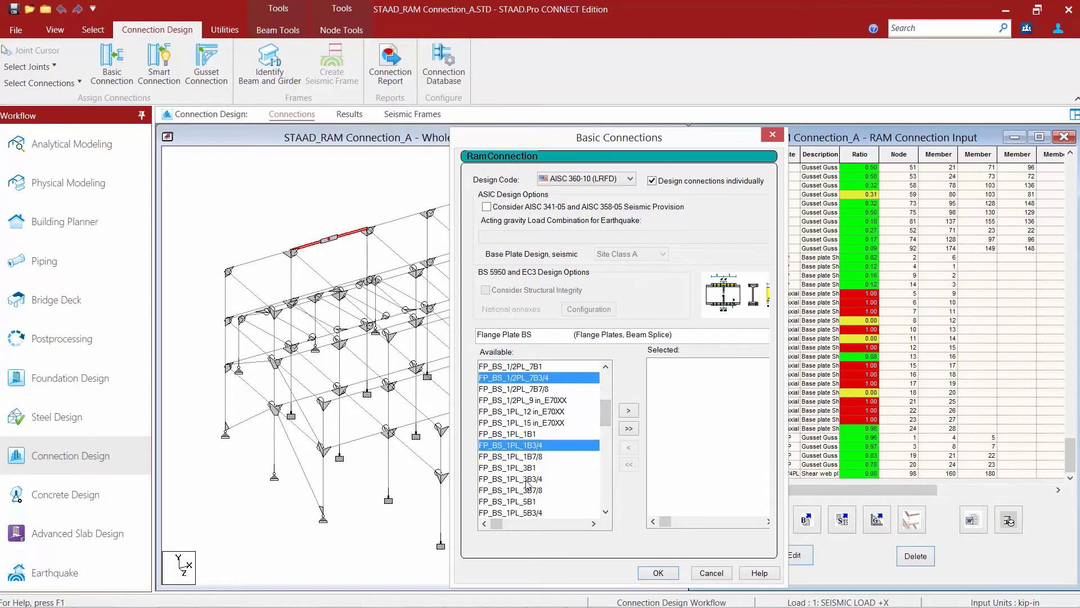
pyautogui.keyDown('ctrl'); pyautogui.click(529, 479); pyautogui.keyUp('ctrl')
pyautogui.scroll(-1, 539, 460)
pyautogui.keyDown('ctrl'); pyautogui.click(539, 479); pyautogui.keyUp('ctrl')
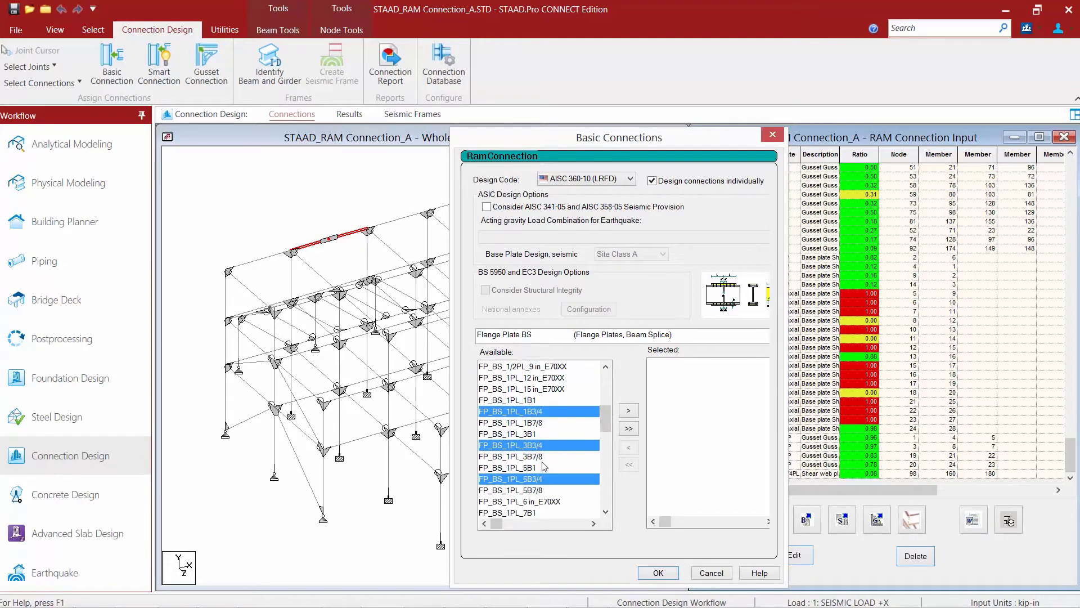
pyautogui.scroll(-1, 546, 478)
pyautogui.keyDown('ctrl'); pyautogui.click(547, 491); pyautogui.keyUp('ctrl')
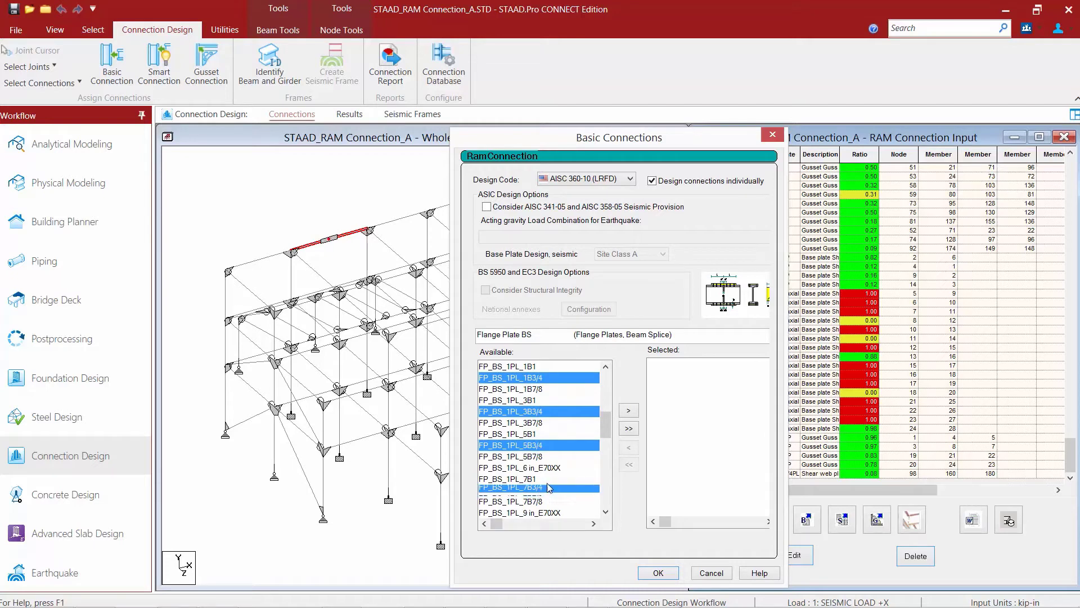
# Step: Add the FP_BS 3/4PL and 5/8PL templates (1, 3, 5, 7 bolts) and move all to Selected
pyautogui.scroll(-2, 549, 491)
pyautogui.keyDown('ctrl'); pyautogui.click(547, 491); pyautogui.keyUp('ctrl')
pyautogui.scroll(-2, 543, 489)
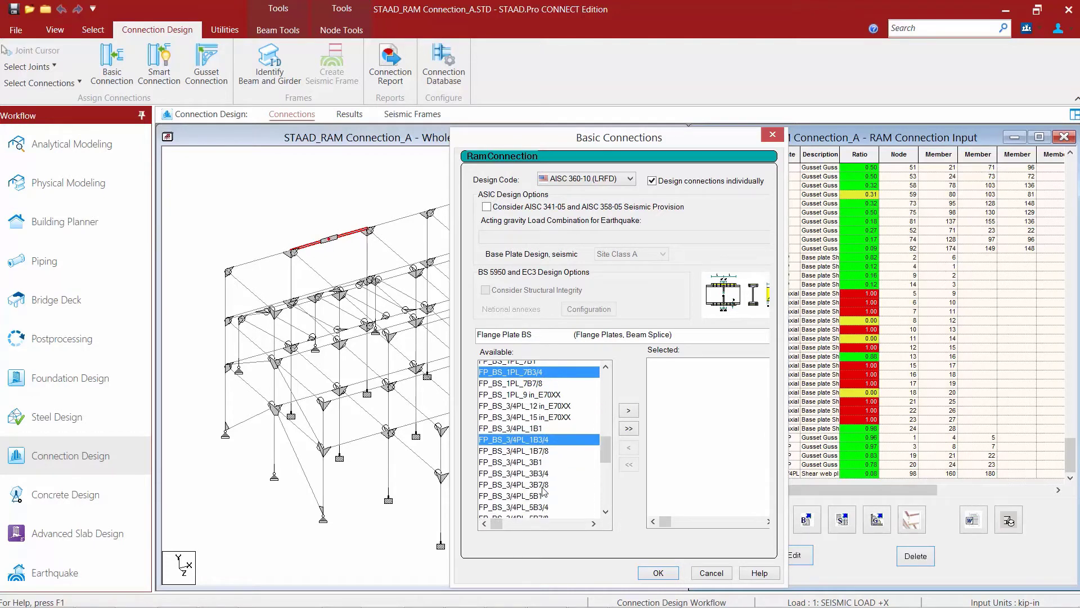
pyautogui.keyDown('ctrl'); pyautogui.click(536, 456); pyautogui.keyUp('ctrl')
pyautogui.keyDown('ctrl'); pyautogui.click(535, 490); pyautogui.keyUp('ctrl')
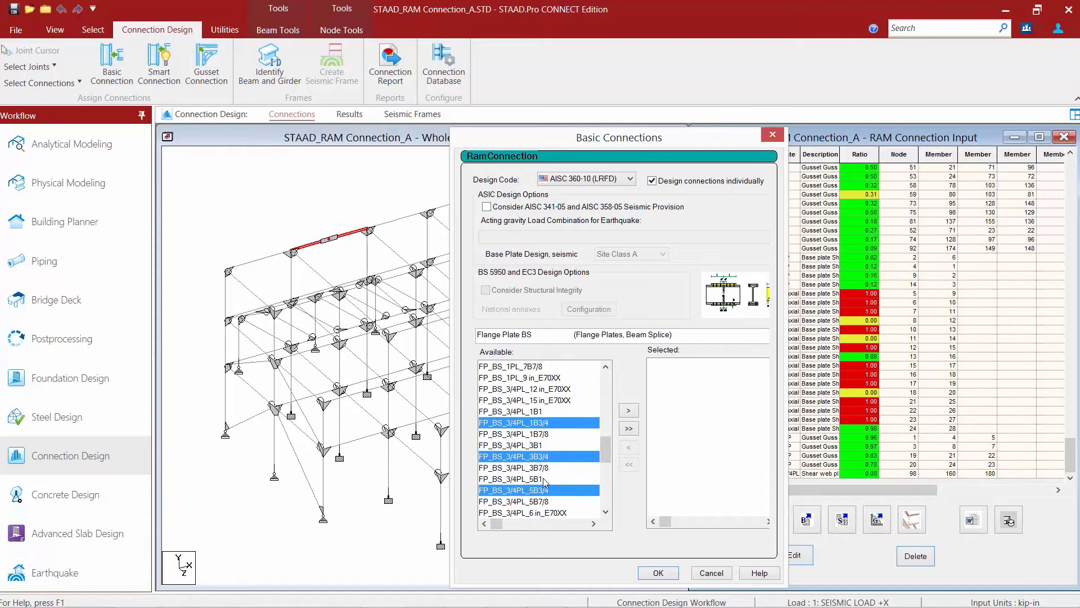
pyautogui.scroll(-2, 544, 481)
pyautogui.keyDown('ctrl'); pyautogui.click(531, 435); pyautogui.keyUp('ctrl')
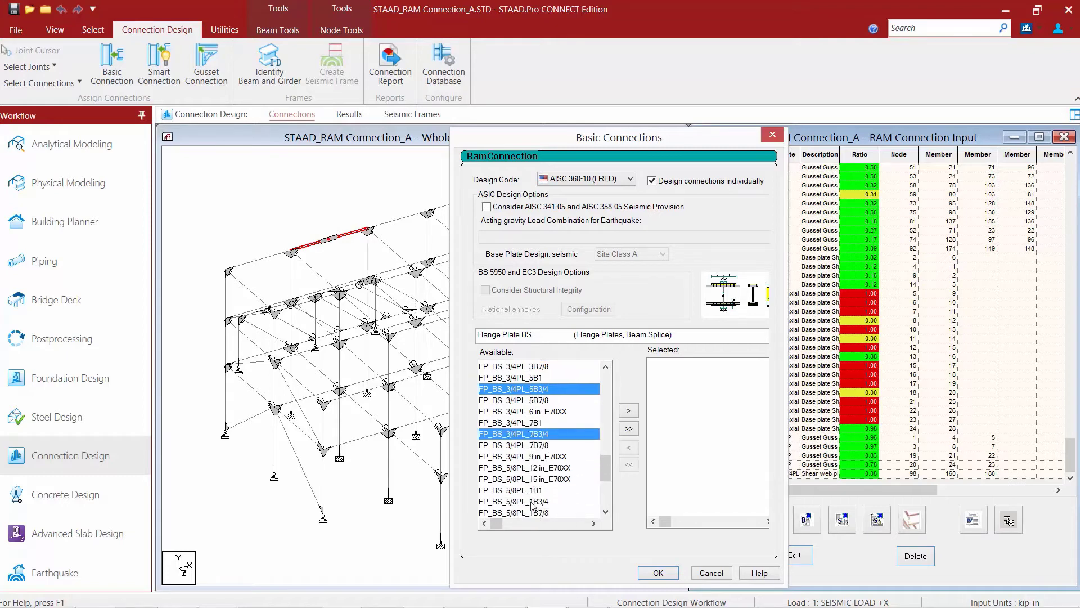
pyautogui.keyDown('ctrl'); pyautogui.click(537, 503); pyautogui.keyUp('ctrl')
pyautogui.scroll(-2, 539, 492)
pyautogui.keyDown('ctrl'); pyautogui.click(533, 471); pyautogui.keyUp('ctrl')
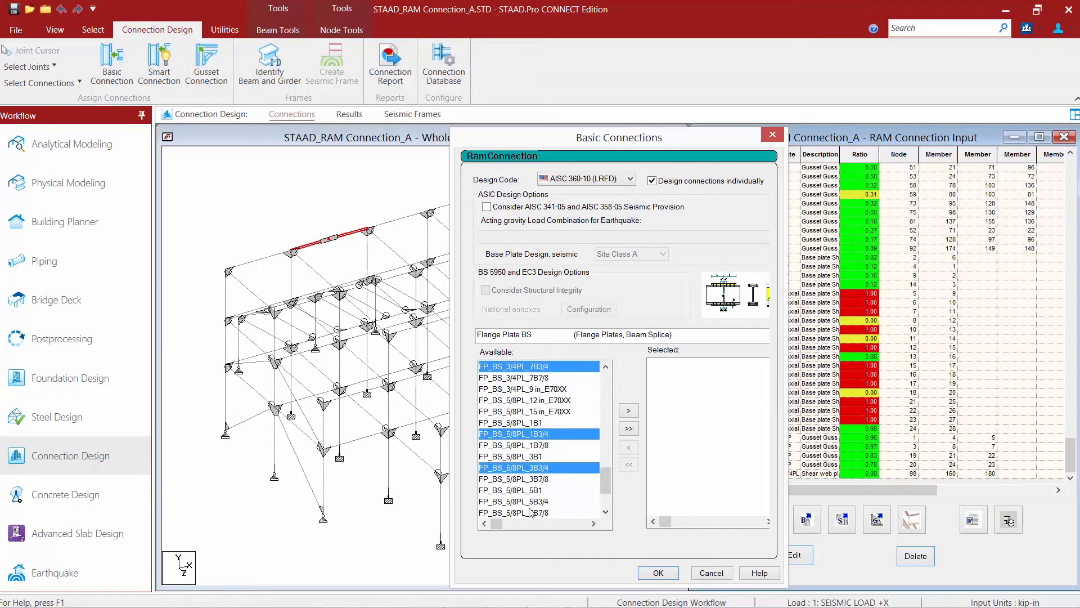
pyautogui.keyDown('ctrl'); pyautogui.click(530, 502); pyautogui.keyUp('ctrl')
pyautogui.scroll(-2, 530, 503)
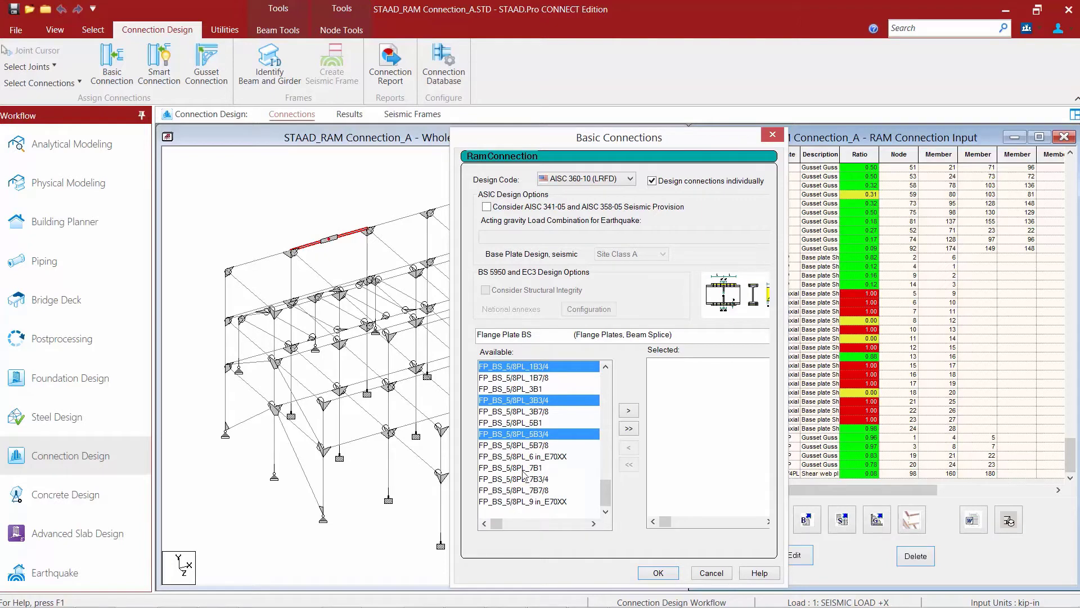
pyautogui.keyDown('ctrl'); pyautogui.click(522, 479); pyautogui.keyUp('ctrl')
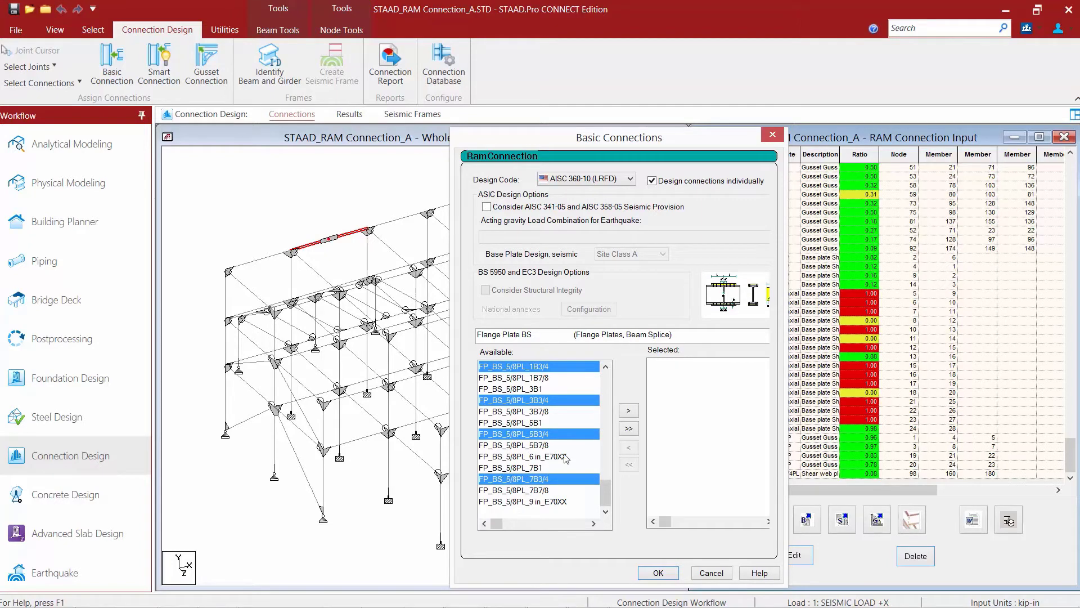
pyautogui.click(628, 411)
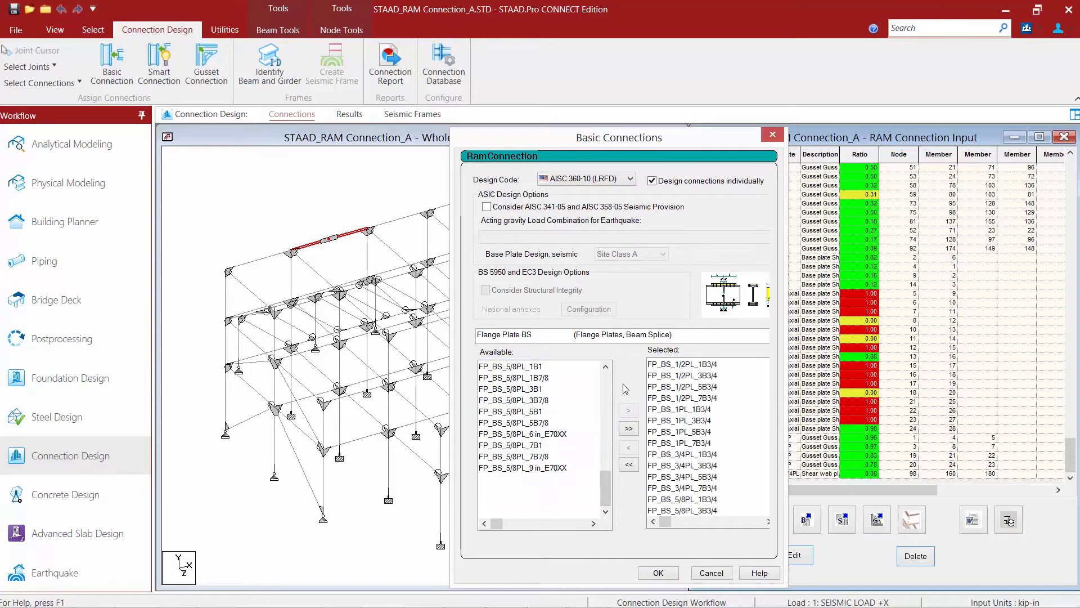
# Step: Assign the flange-plate templates with No To All to keep the shear plate, then close validation
pyautogui.click(659, 572)
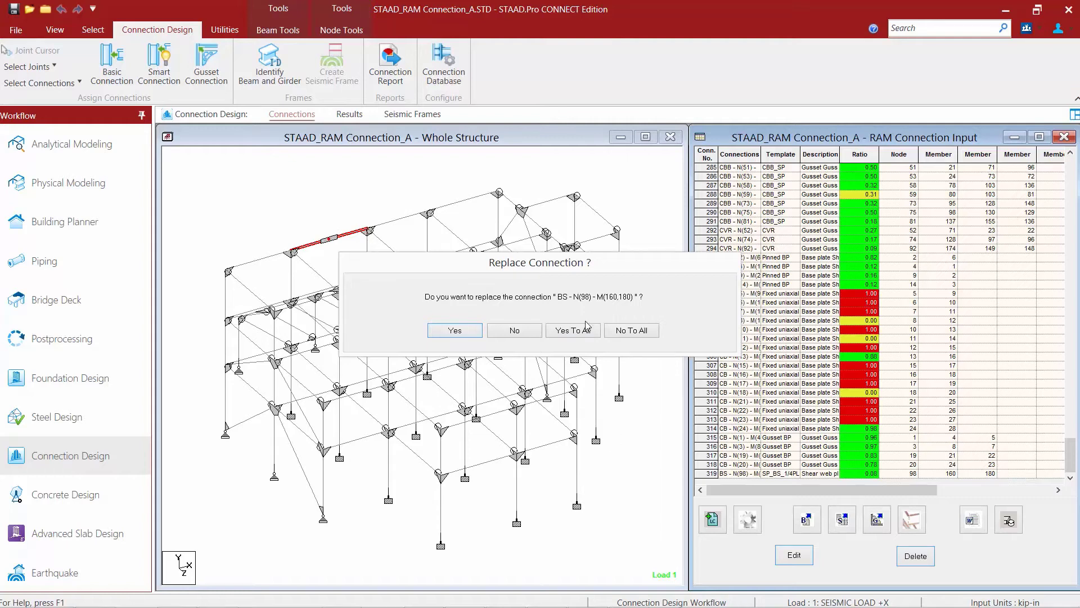
pyautogui.click(619, 332)
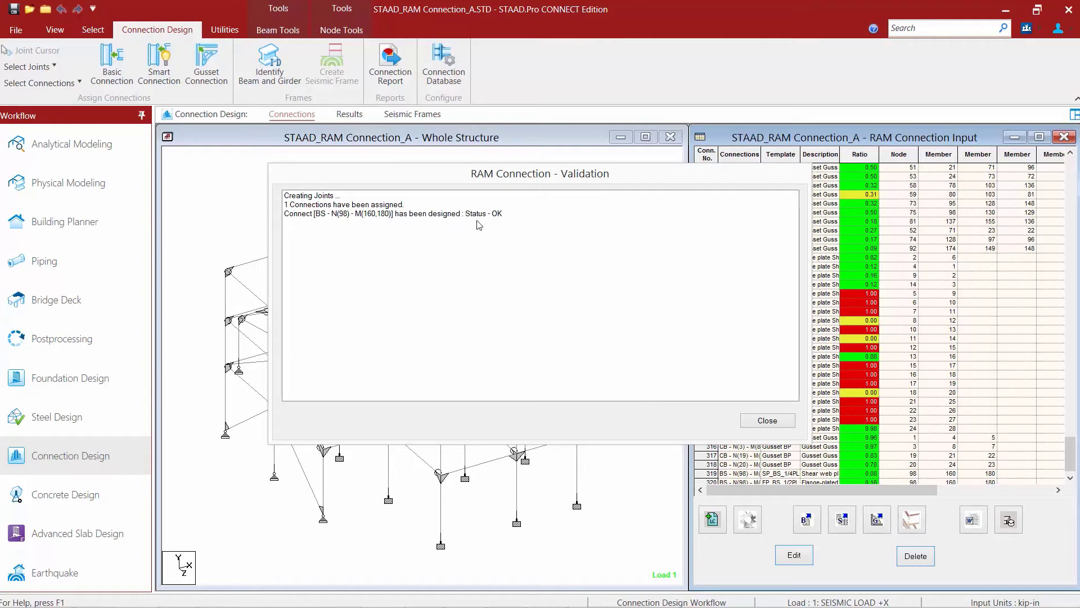
pyautogui.click(785, 420)
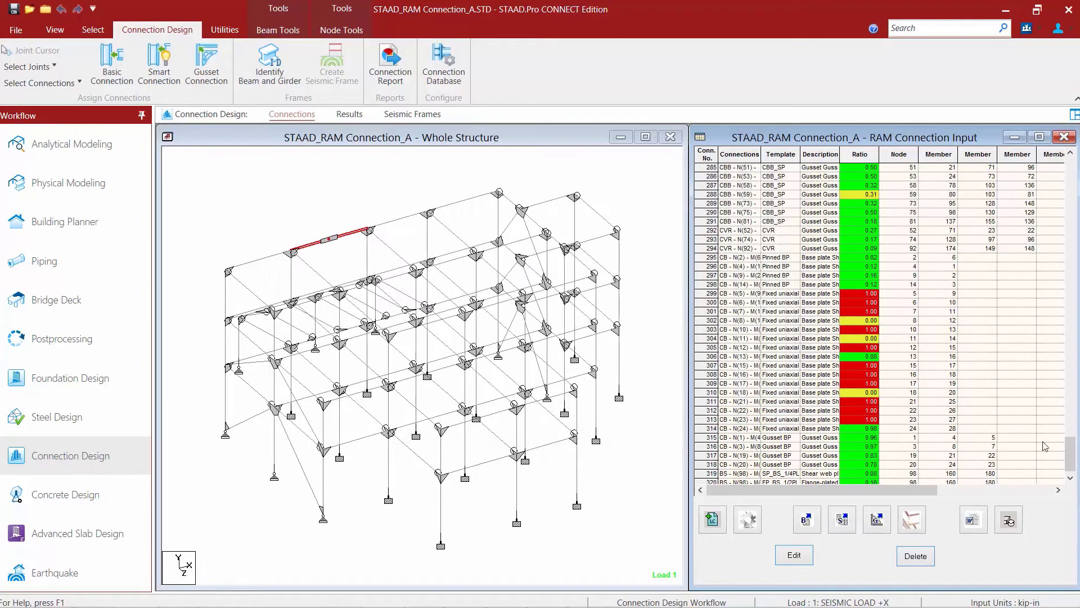
pyautogui.click(1070, 477)
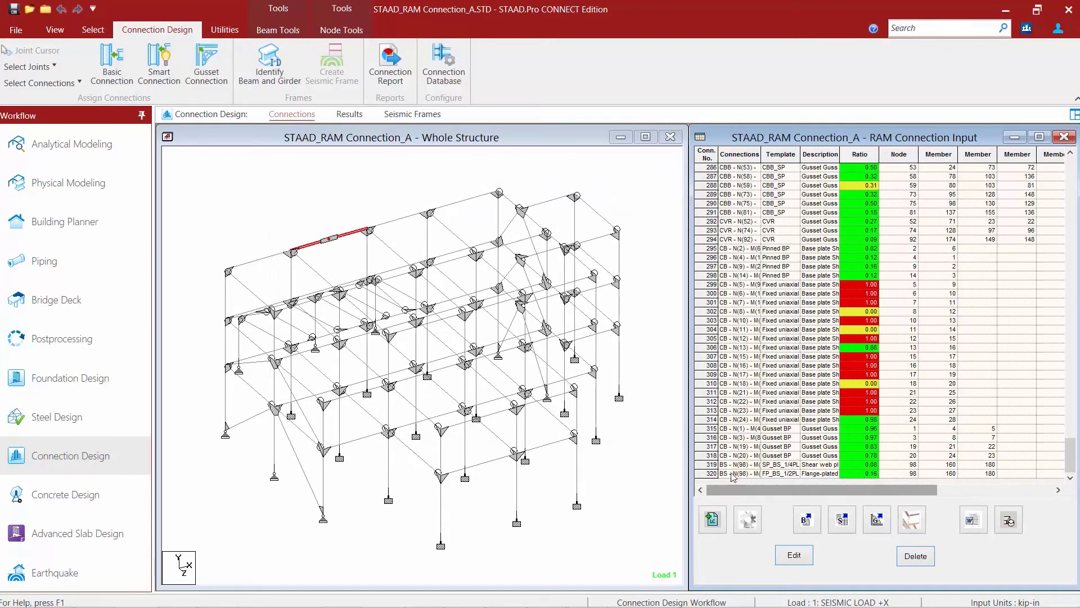
pyautogui.doubleClick(710, 464)
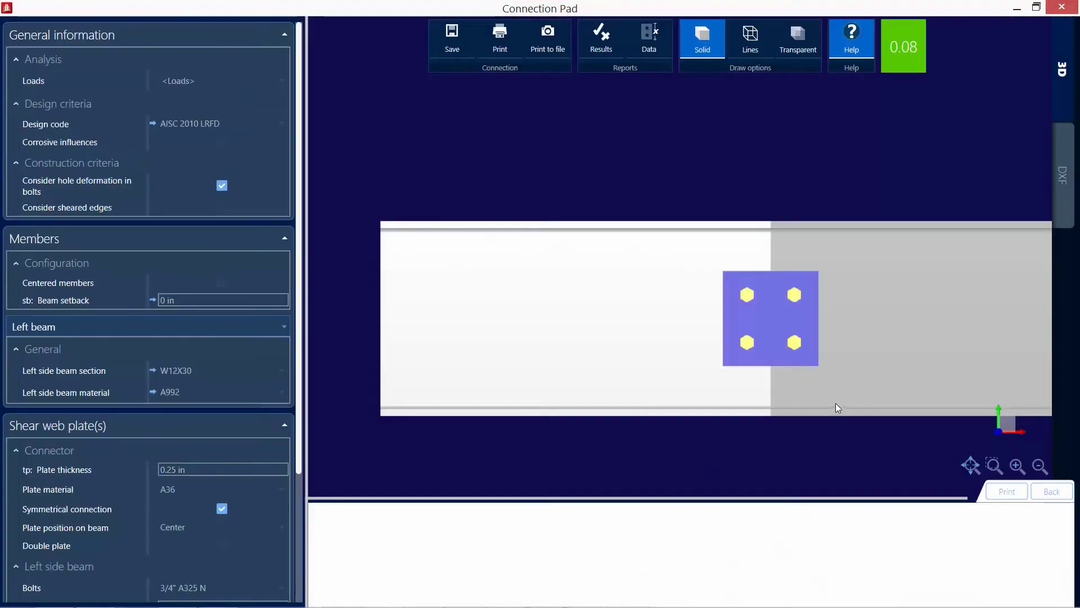
pyautogui.moveTo(837, 406); pyautogui.dragTo(790, 435)
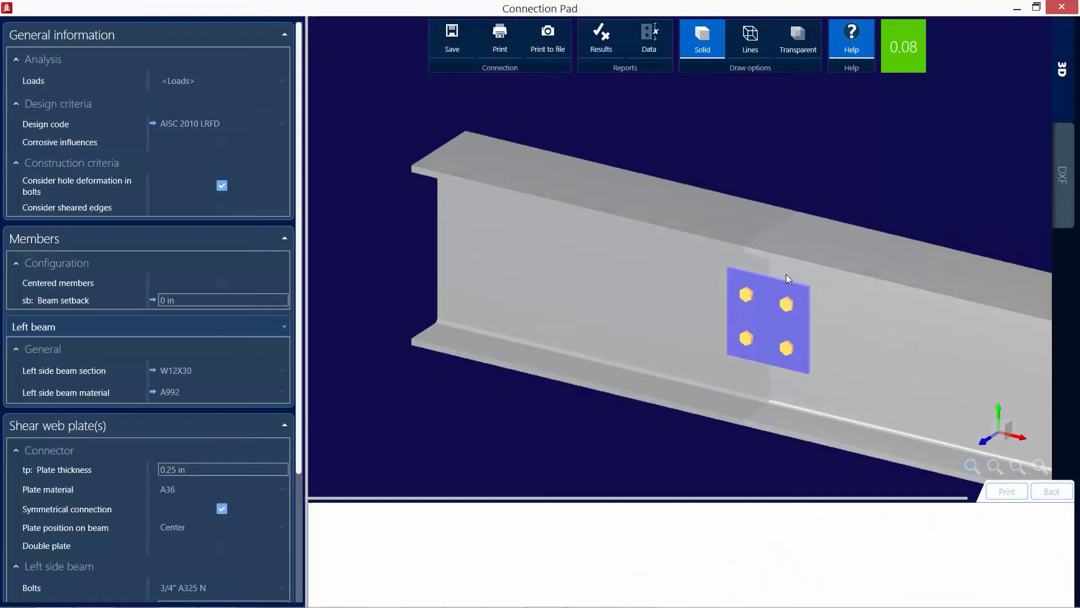
pyautogui.click(1063, 8)
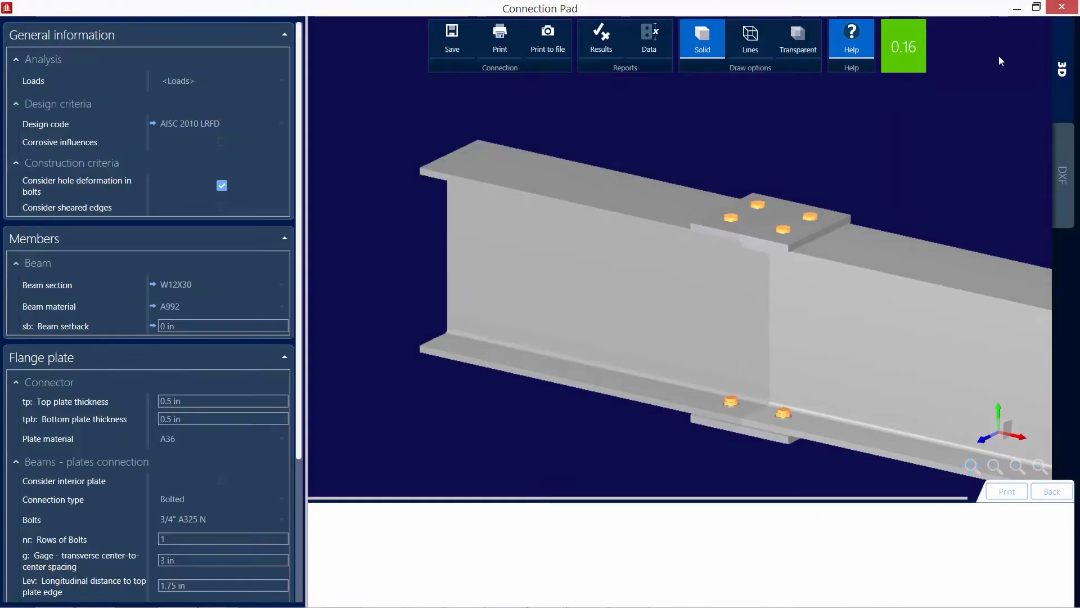
pyautogui.click(1061, 7)
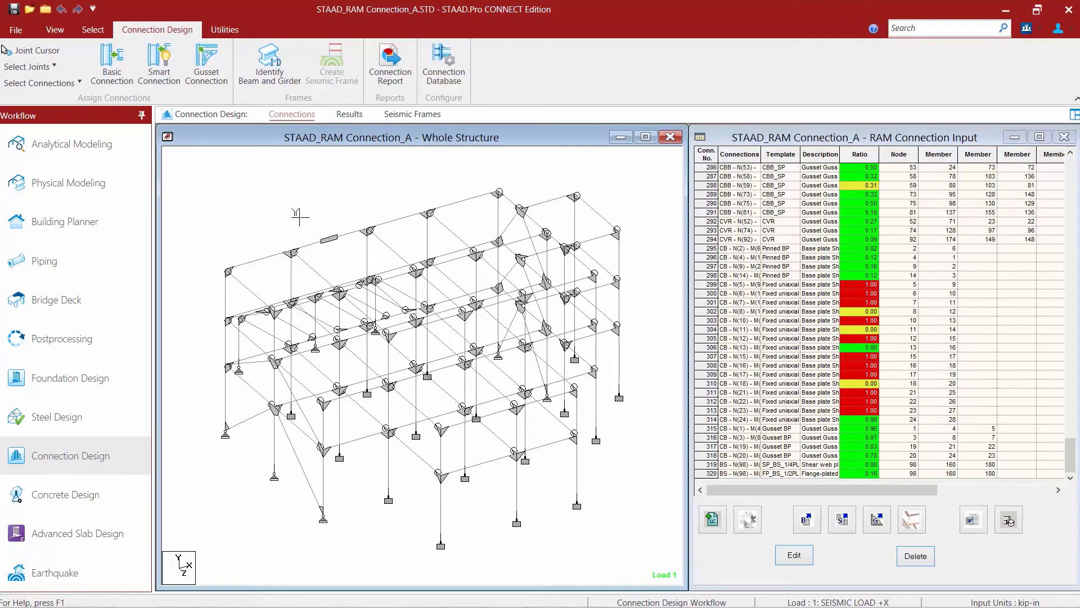
# Step: Use Select Joints to select all three Column Splice joints
pyautogui.click(44, 67)
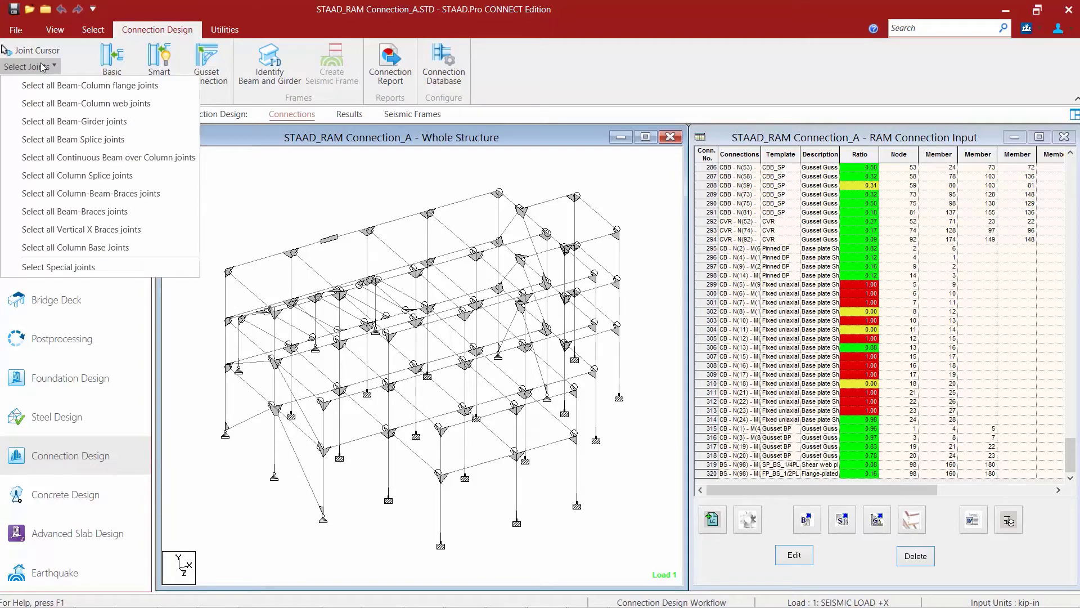
pyautogui.click(74, 176)
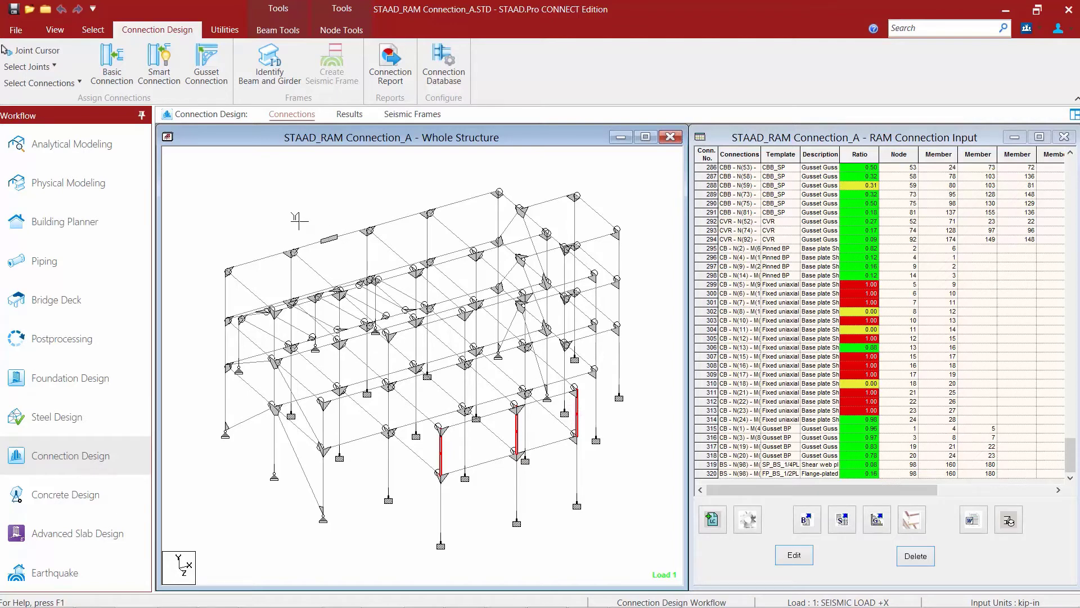
# Step: Start a Basic Connection assignment using the Single Plate CS connection type
pyautogui.click(109, 62)
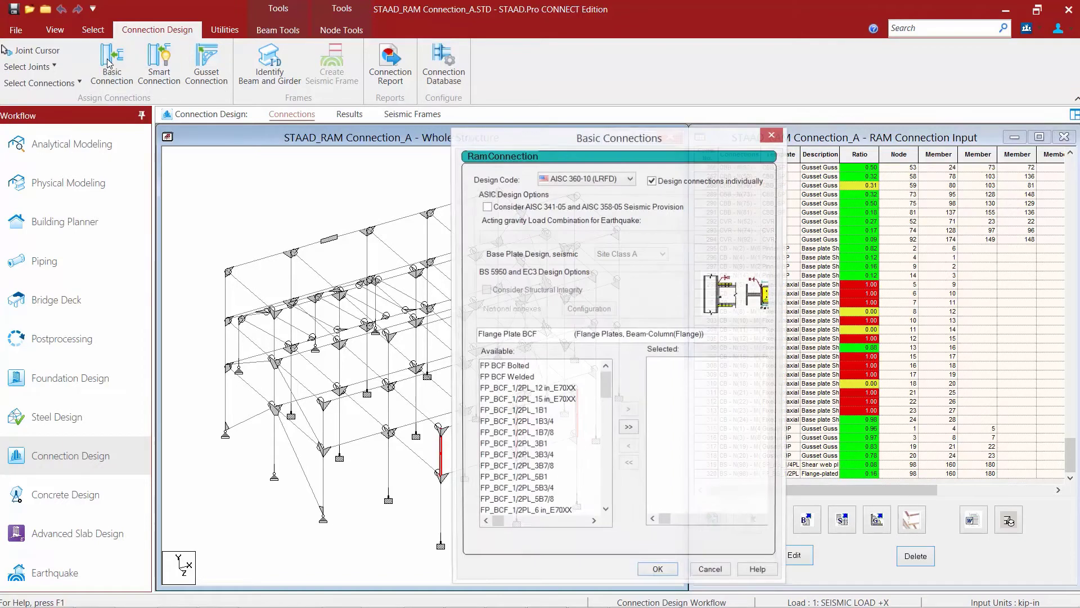
pyautogui.click(502, 335)
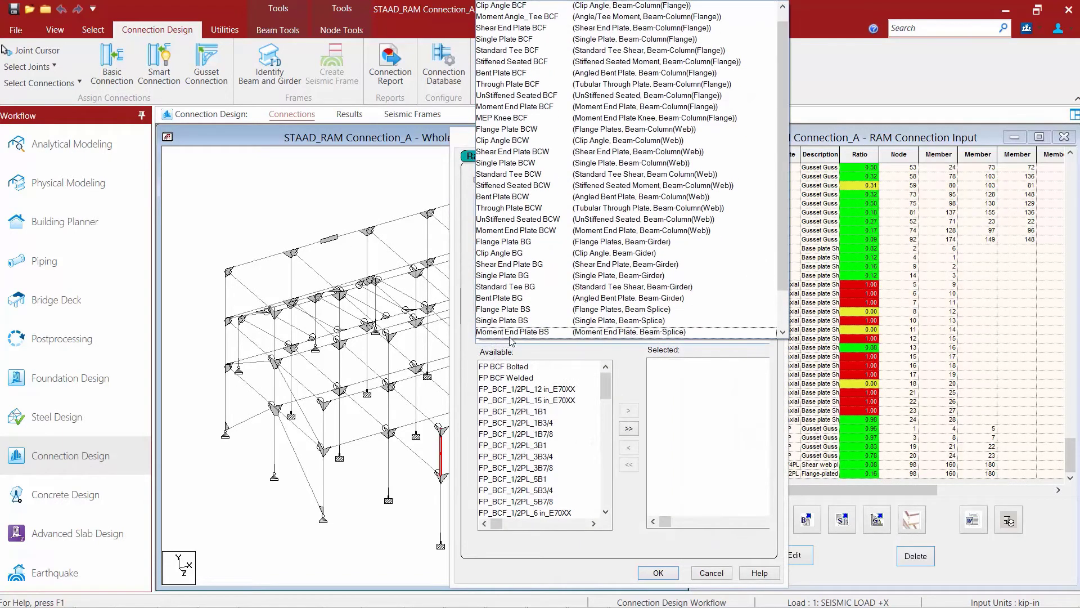
pyautogui.moveTo(783, 269); pyautogui.dragTo(783, 304)
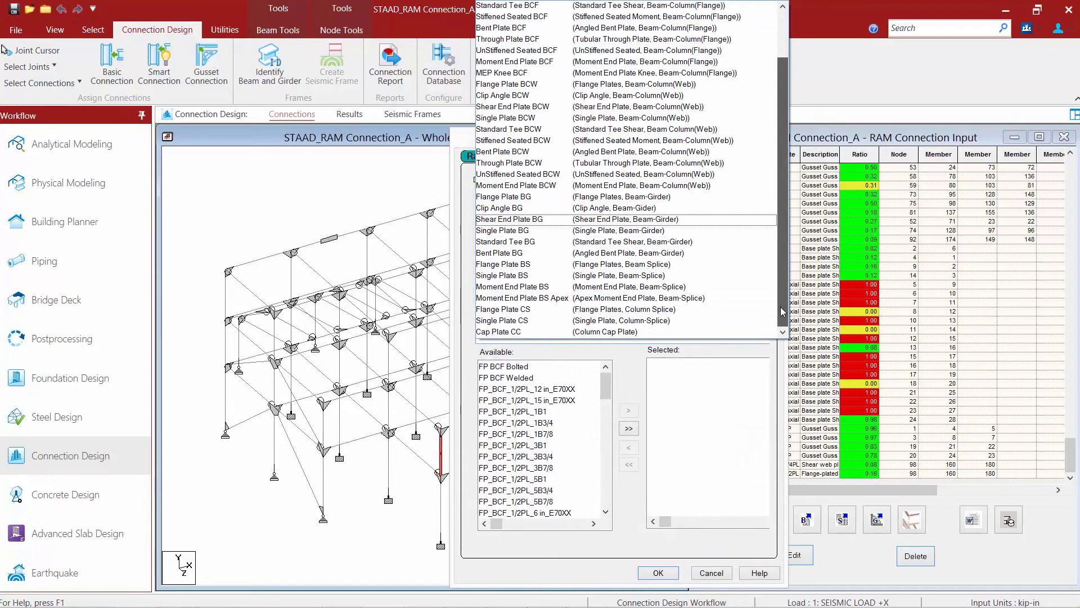
pyautogui.click(513, 322)
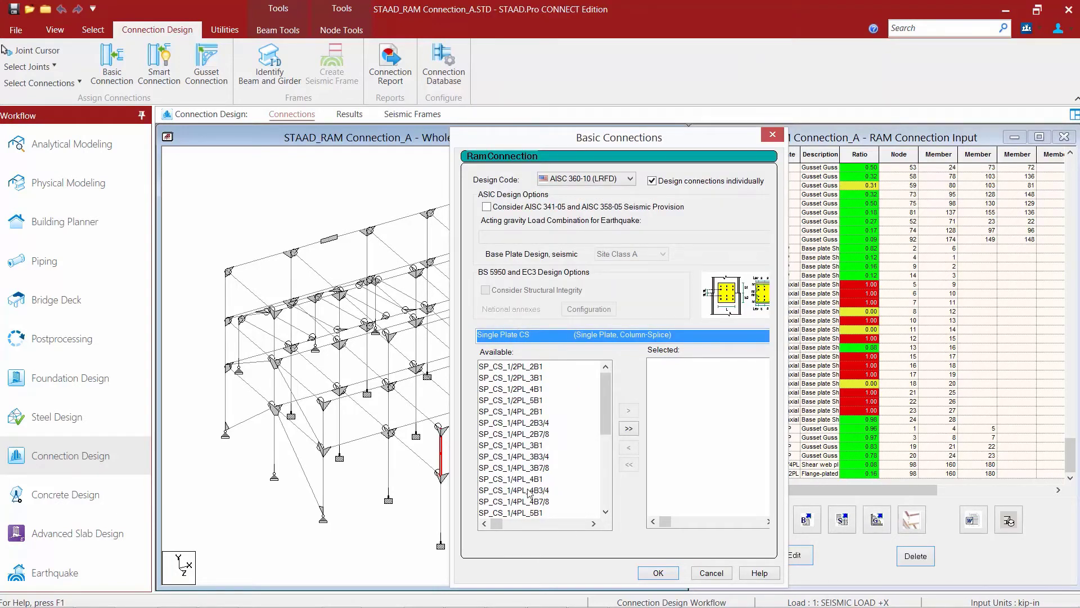
# Step: Assign eight SP_CS templates (1/4PL and 3/8PL, 2 to 5 3/4-inch bolts) to nodes 100-102
pyautogui.click(529, 425)
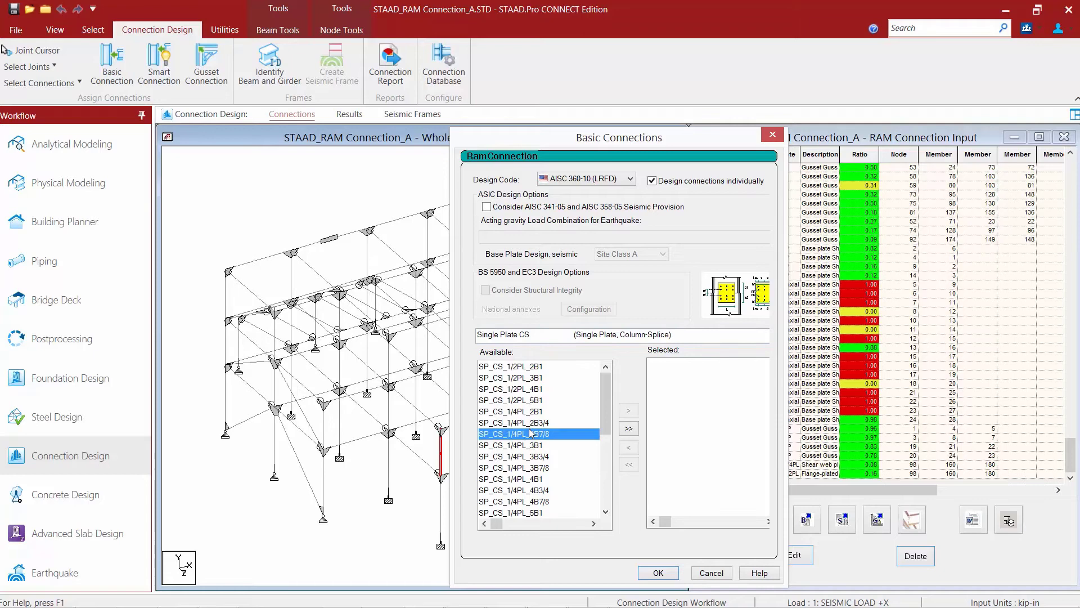
pyautogui.keyDown('ctrl'); pyautogui.click(532, 457); pyautogui.keyUp('ctrl')
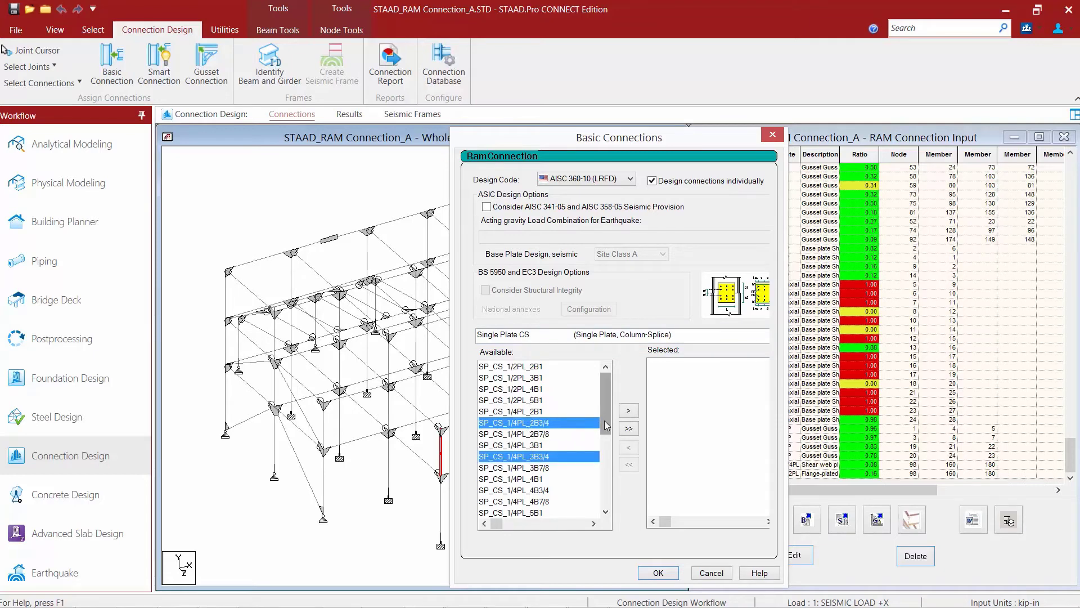
pyautogui.moveTo(606, 424); pyautogui.dragTo(609, 488)
pyautogui.keyDown('ctrl'); pyautogui.click(595, 445); pyautogui.keyUp('ctrl')
pyautogui.keyDown('ctrl'); pyautogui.click(591, 479); pyautogui.keyUp('ctrl')
pyautogui.keyDown('ctrl'); pyautogui.click(546, 468); pyautogui.keyUp('ctrl')
pyautogui.keyDown('ctrl'); pyautogui.click(541, 502); pyautogui.keyUp('ctrl')
pyautogui.keyDown('ctrl'); pyautogui.click(541, 489); pyautogui.keyUp('ctrl')
pyautogui.keyDown('ctrl'); pyautogui.click(541, 490); pyautogui.keyUp('ctrl')
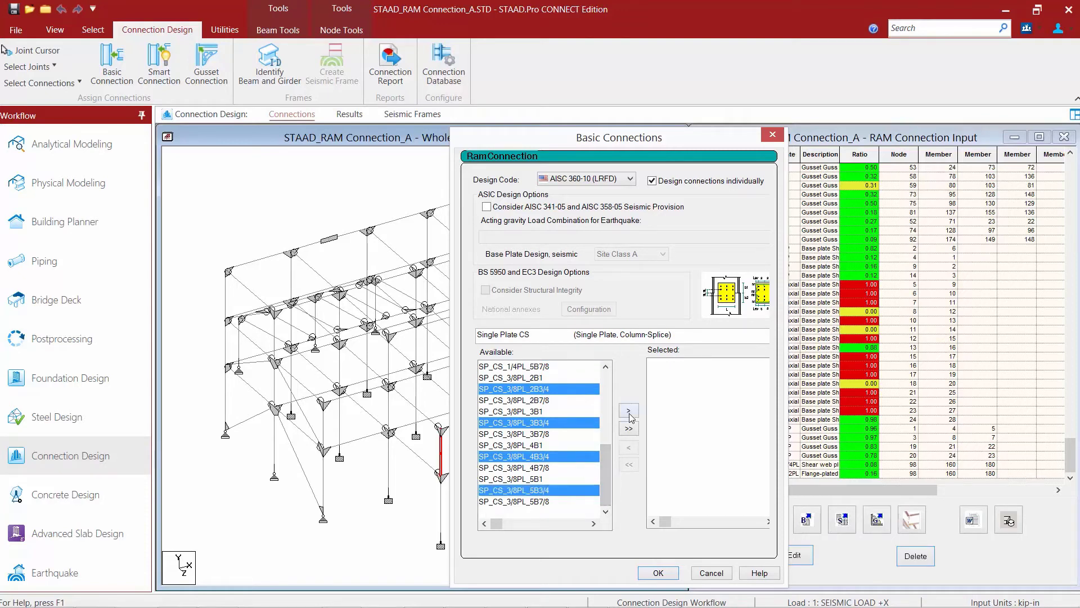
pyautogui.click(630, 414)
pyautogui.click(658, 572)
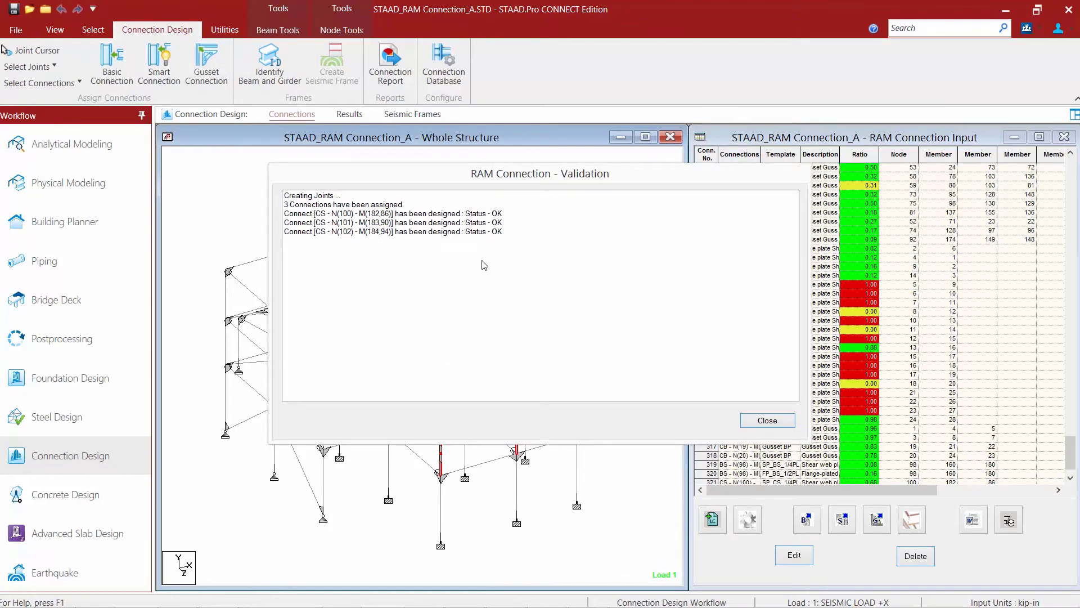
# Step: Close the validation and start a new Basic Connection with the Flange Plate CS type
pyautogui.click(752, 420)
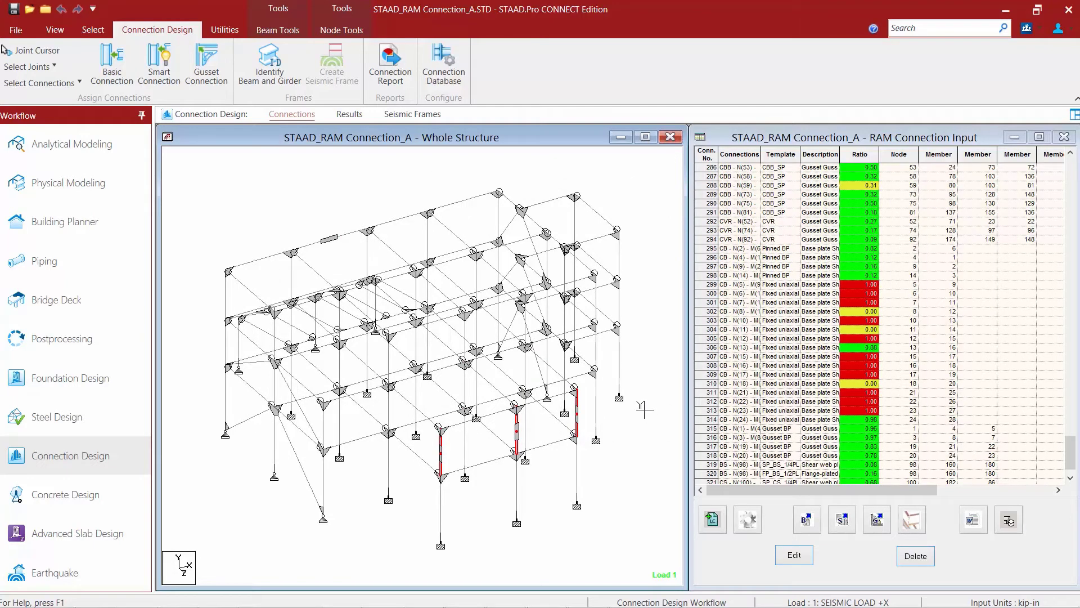
pyautogui.click(115, 69)
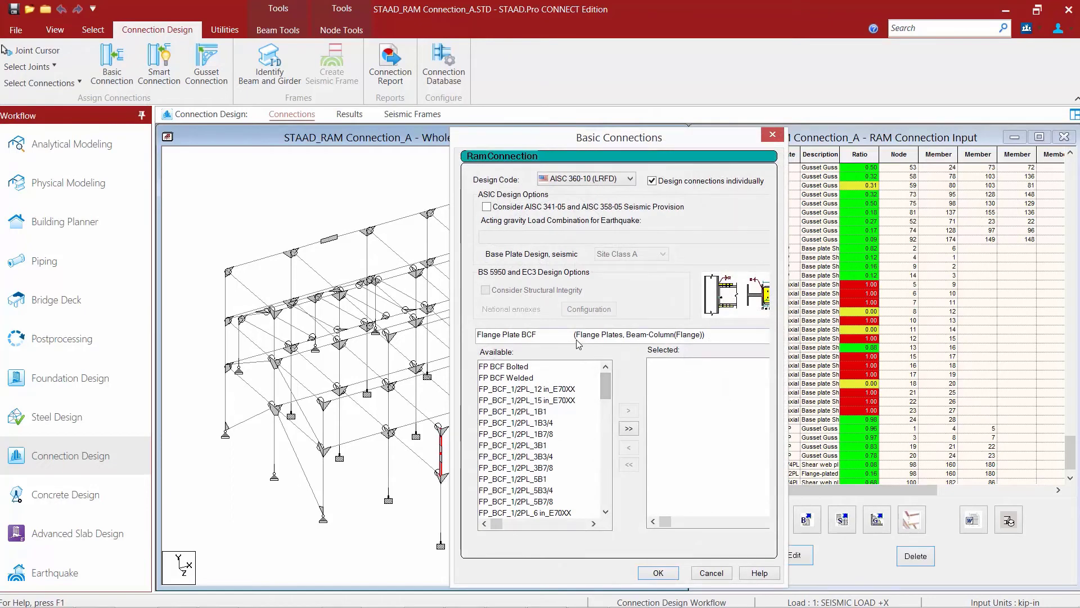
pyautogui.click(577, 337)
pyautogui.click(560, 327)
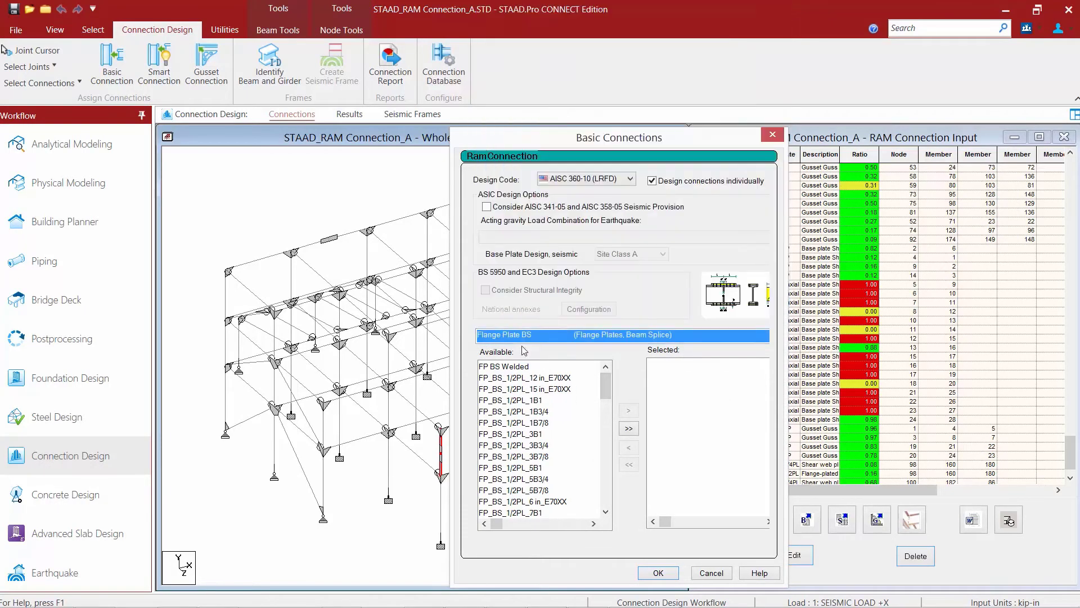
pyautogui.click(530, 338)
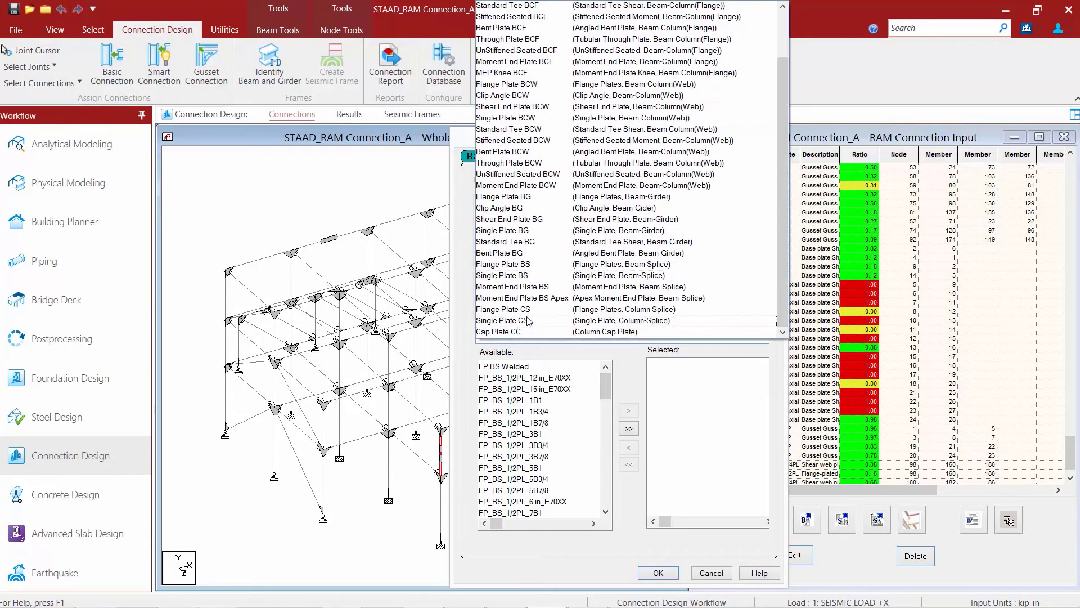
pyautogui.click(527, 310)
# Step: Assign FP_CS 1/2PL_3B, 3/8PL_2B, 5/8PL_3B, 3/4PL_3B and 3/8PL_3B templates, keeping existing connections
pyautogui.click(539, 379)
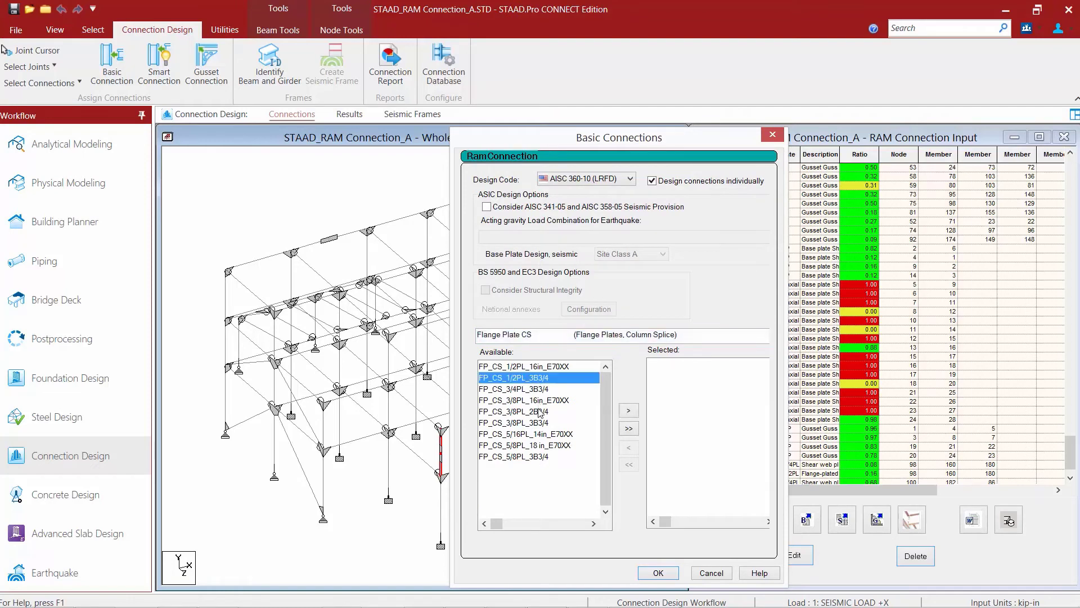
pyautogui.keyDown('ctrl'); pyautogui.click(539, 411); pyautogui.keyUp('ctrl')
pyautogui.keyDown('ctrl'); pyautogui.click(537, 456); pyautogui.keyUp('ctrl')
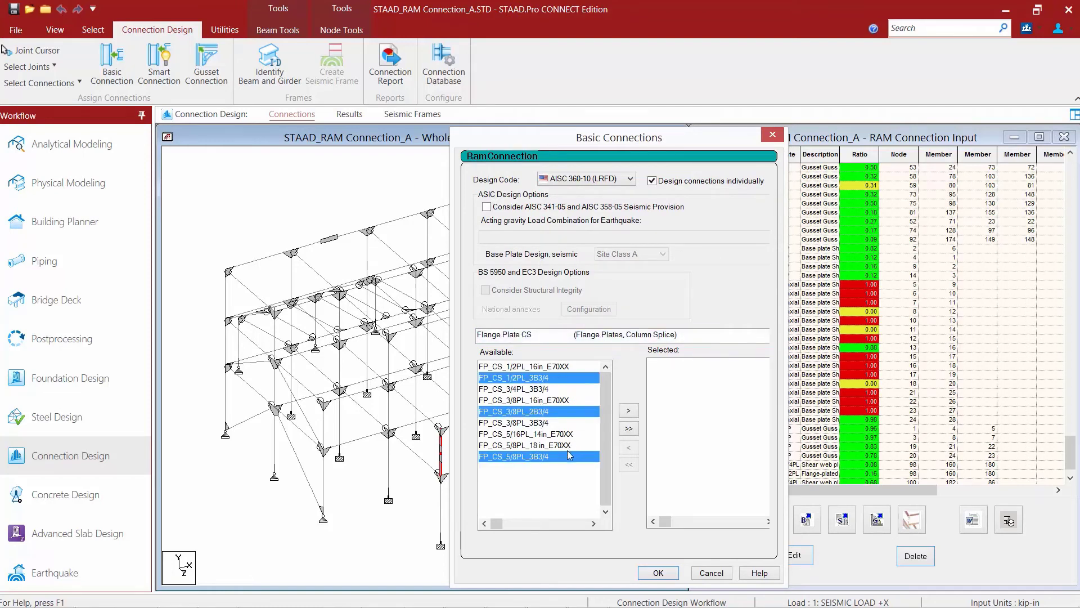
pyautogui.keyDown('ctrl'); pyautogui.click(544, 389); pyautogui.keyUp('ctrl')
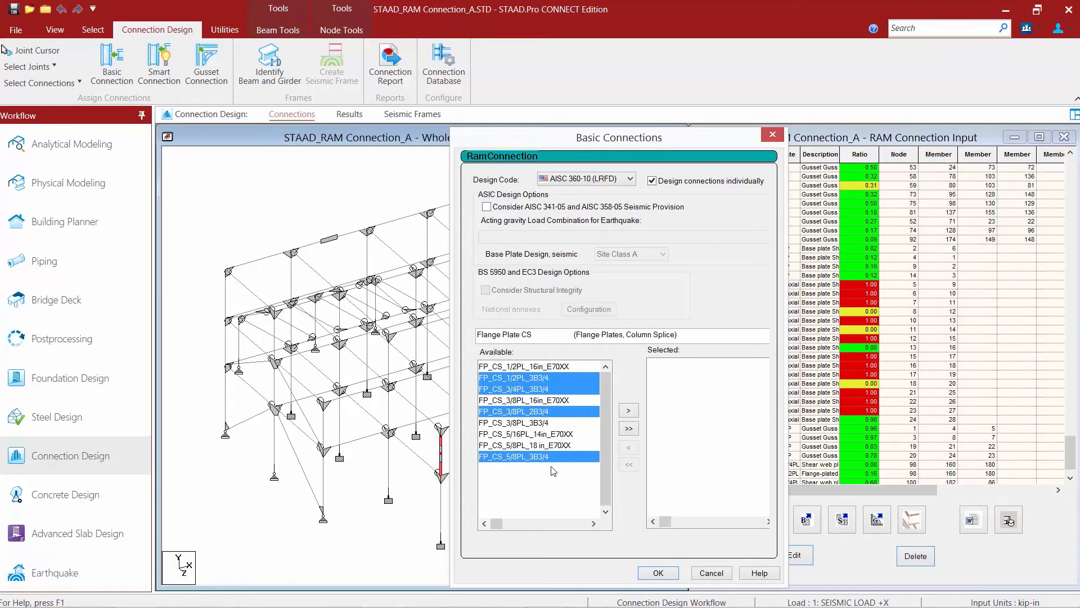
pyautogui.keyDown('ctrl'); pyautogui.click(539, 423); pyautogui.keyUp('ctrl')
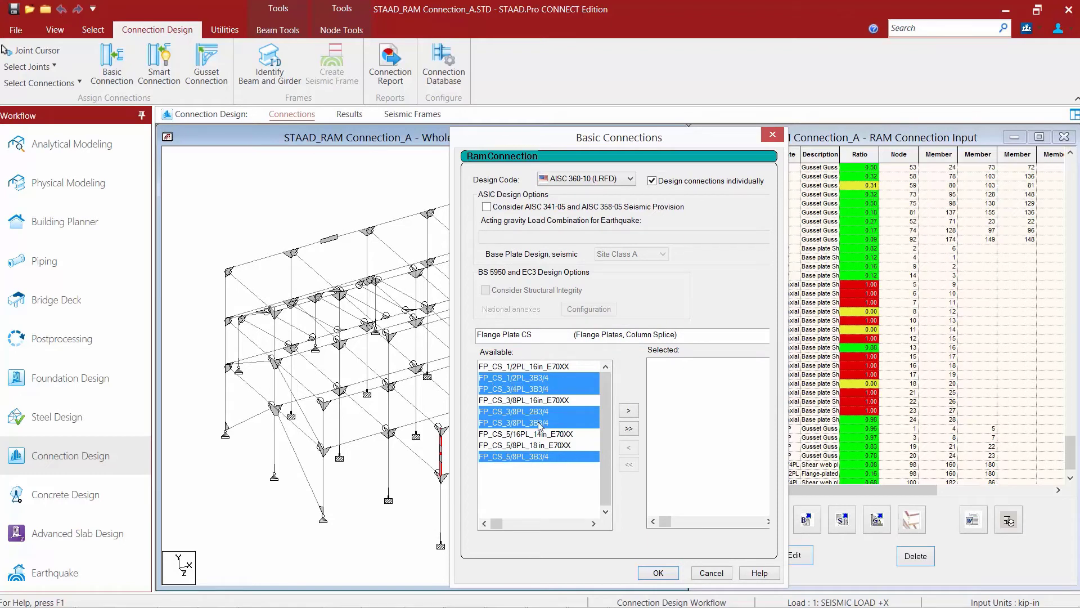
pyautogui.click(628, 414)
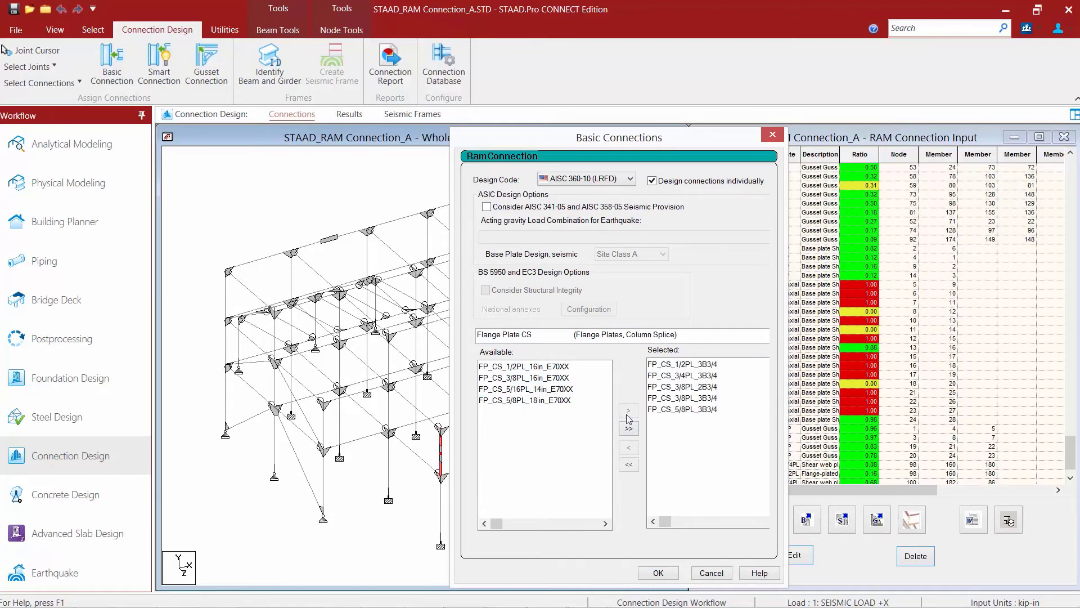
pyautogui.click(657, 573)
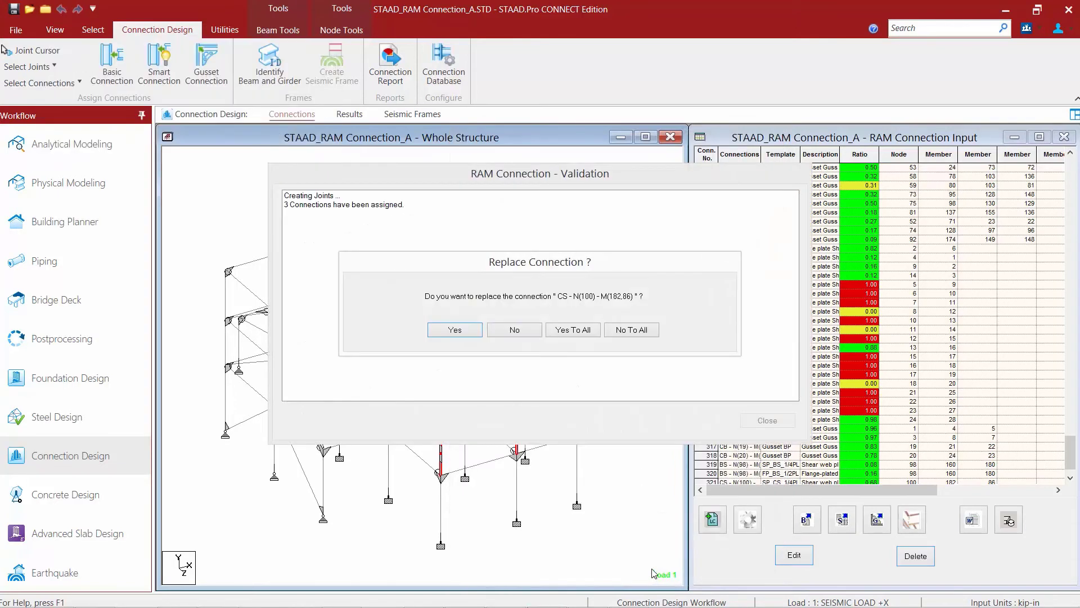
pyautogui.click(622, 332)
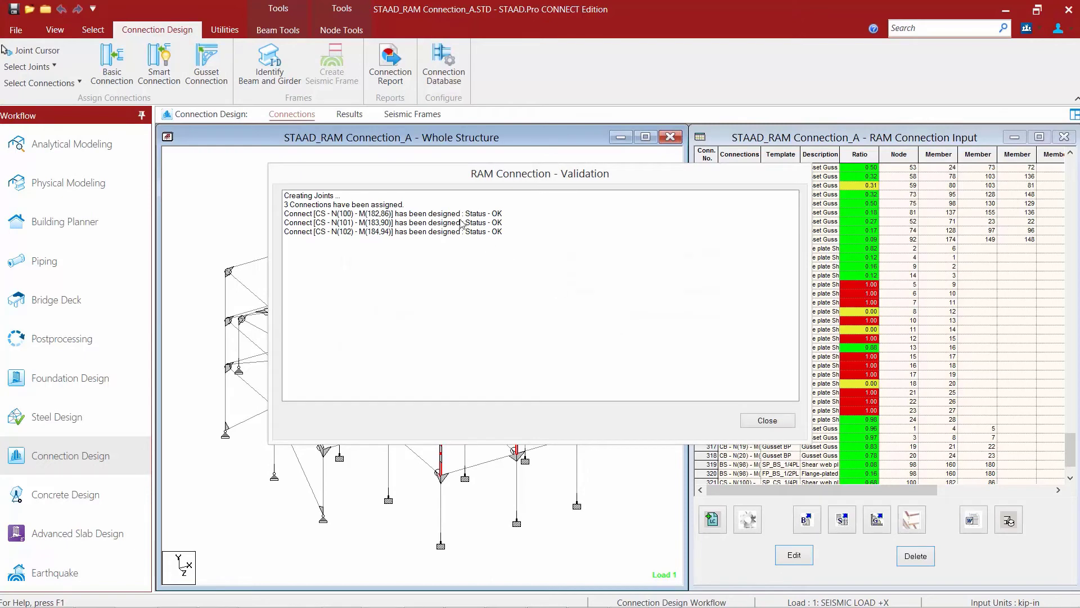
pyautogui.click(767, 421)
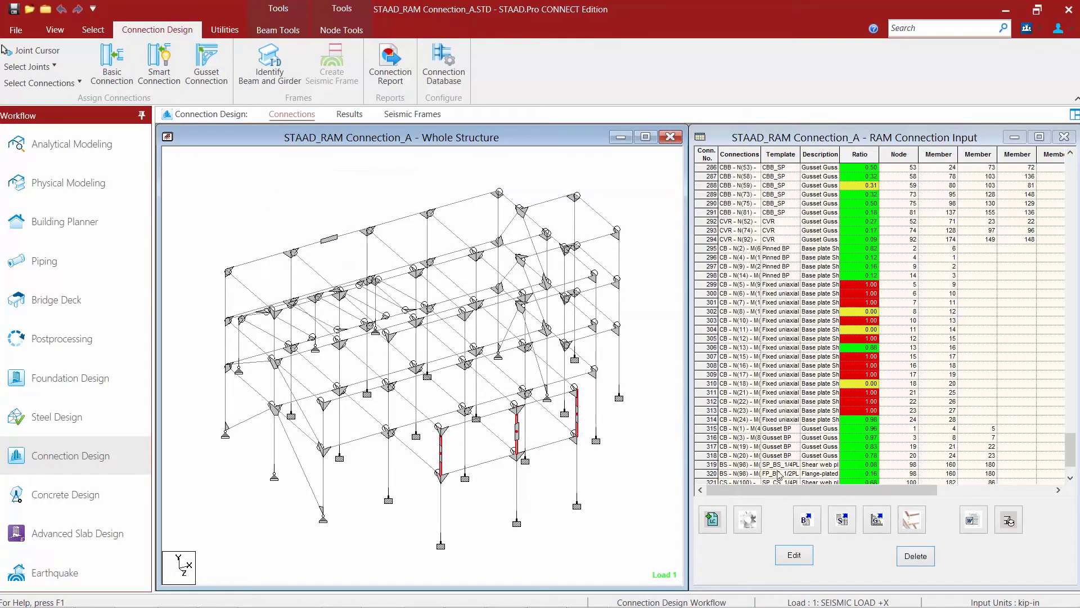
pyautogui.scroll(-2, 1069, 462)
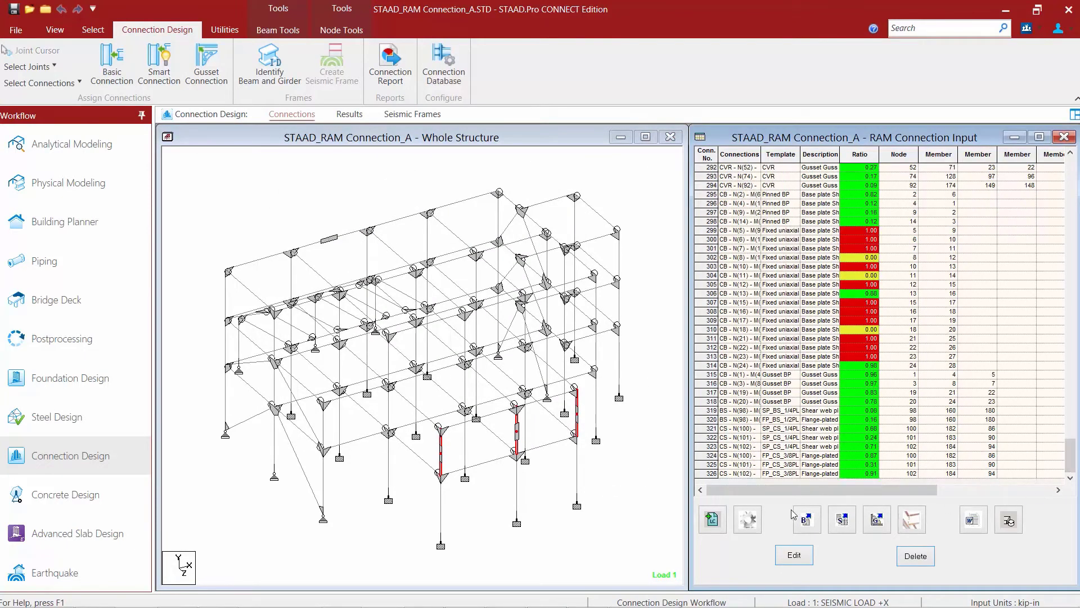
pyautogui.doubleClick(710, 428)
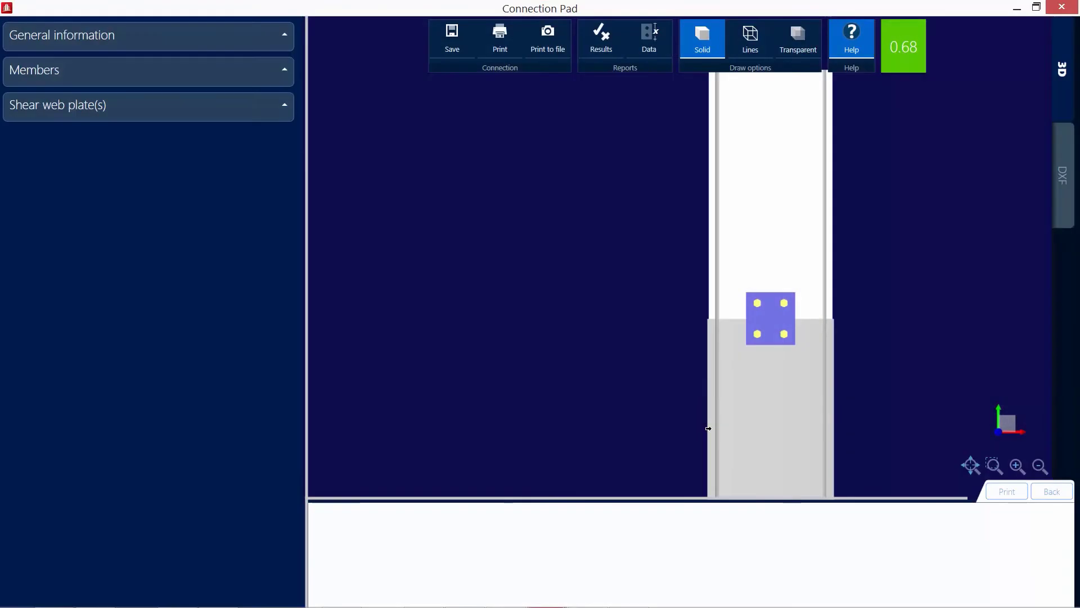
pyautogui.moveTo(826, 359); pyautogui.dragTo(786, 398)
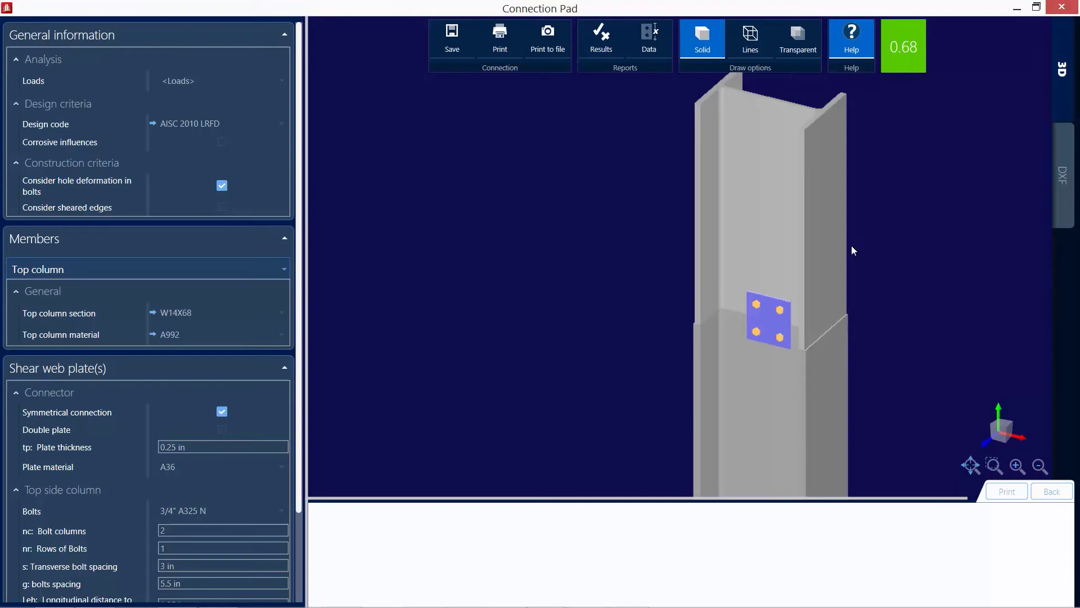
pyautogui.click(1059, 9)
pyautogui.click(706, 464)
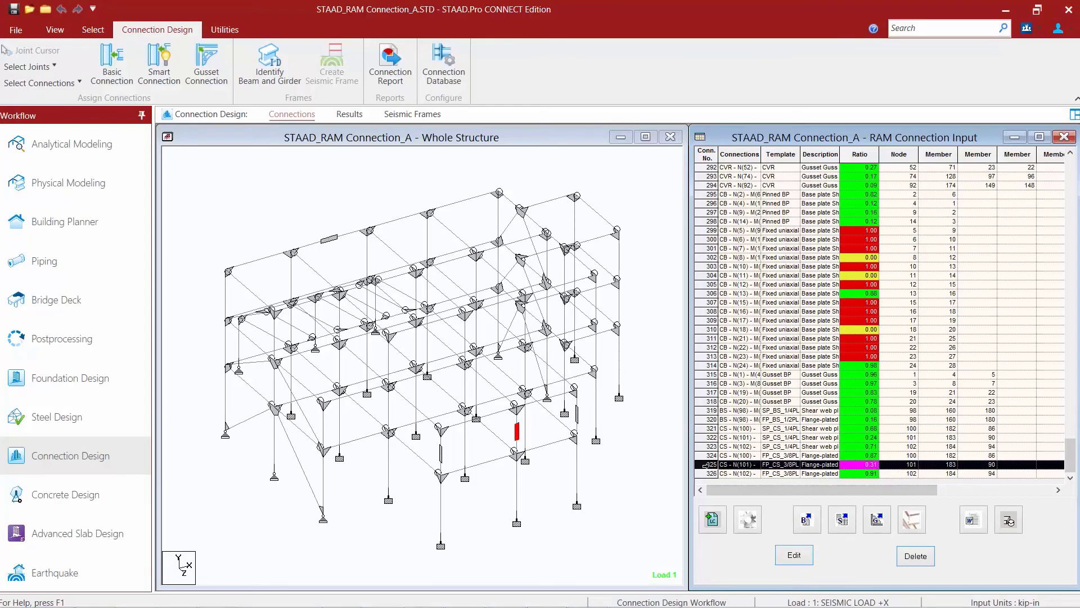
pyautogui.doubleClick(706, 464)
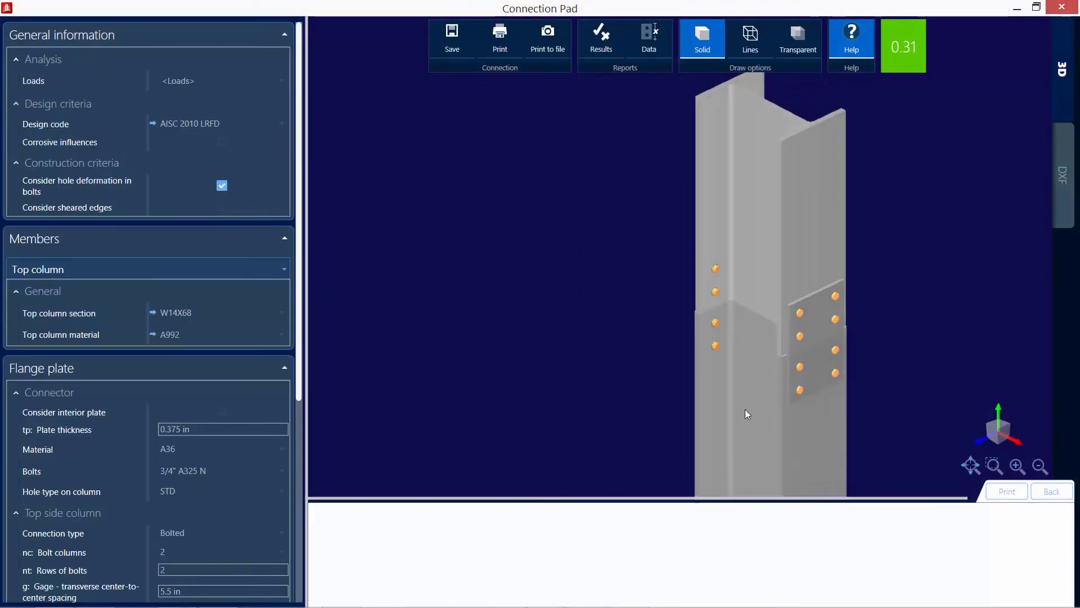
pyautogui.click(1060, 8)
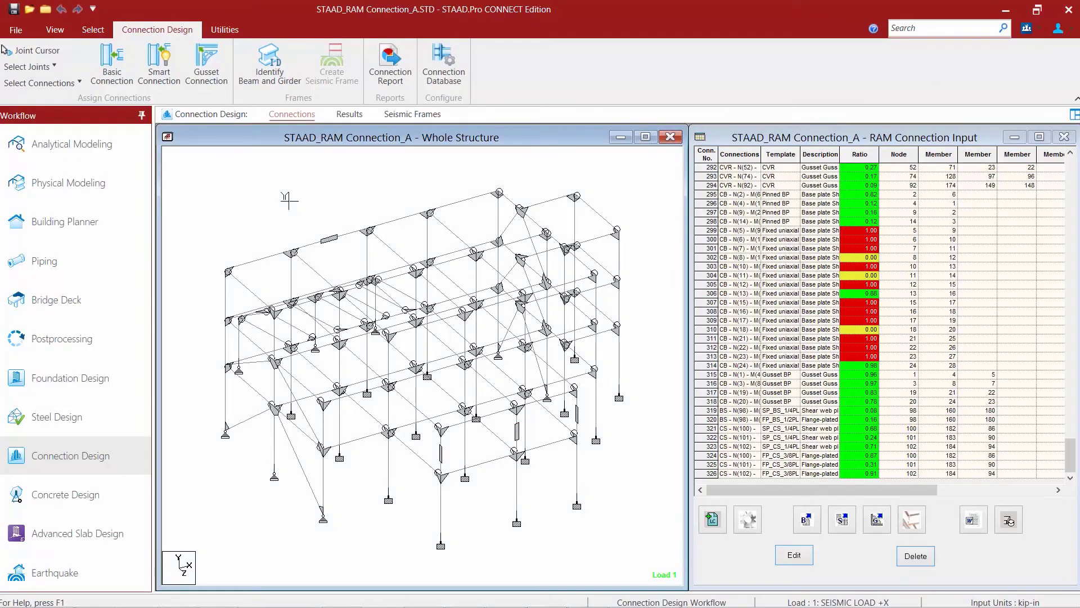